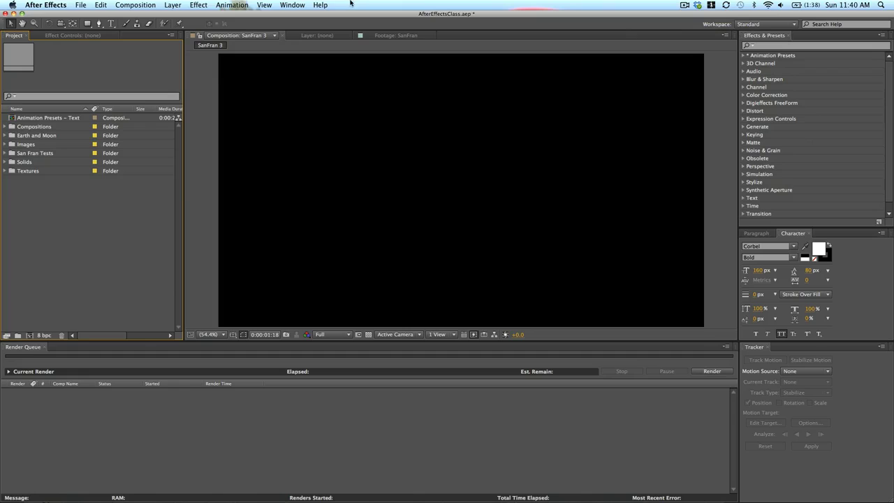
Bring up the Effects & Presets list and activate its search.
click(292, 4)
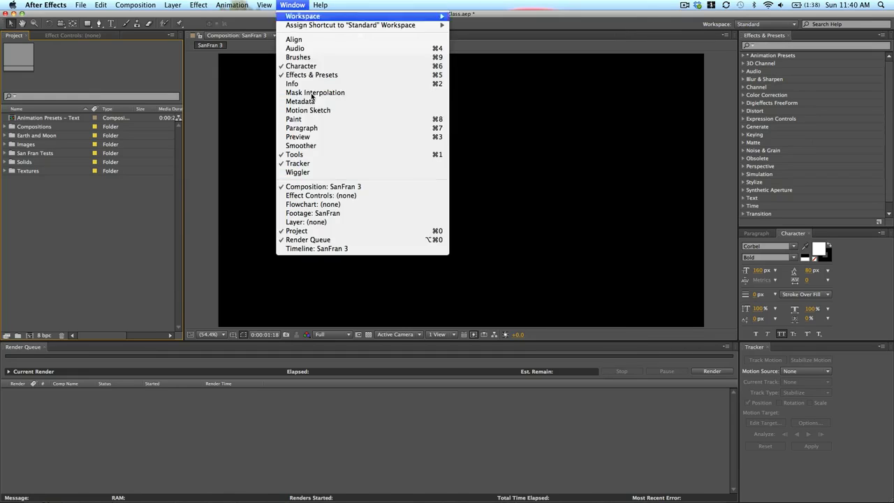
click(334, 75)
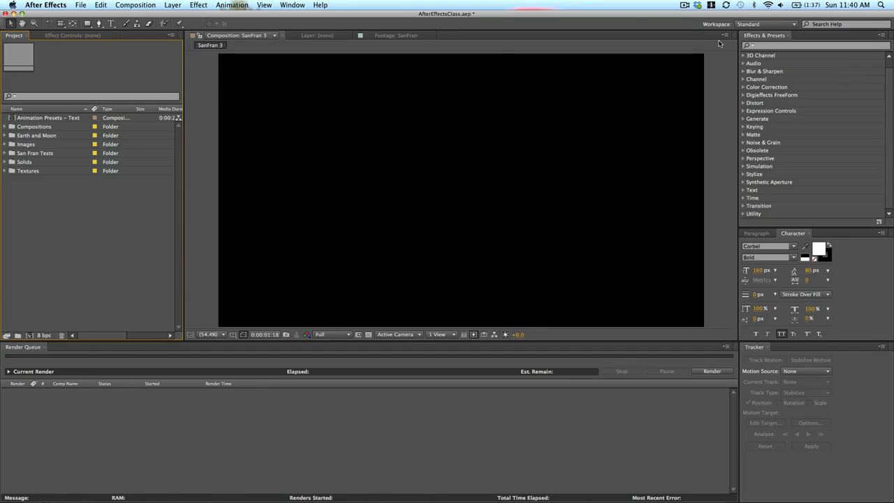
click(810, 46)
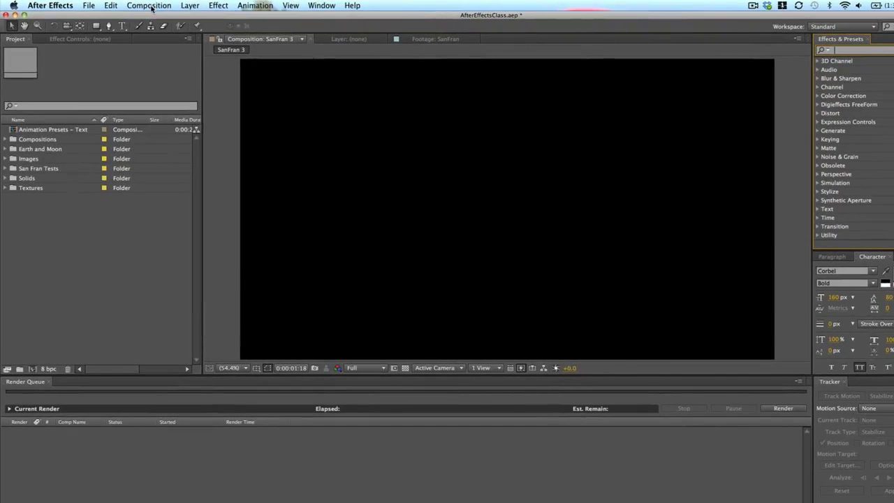
Create a composition named Fractal Noise at 960 x 540 px with a duration of 0:00:10:00.
click(33, 369)
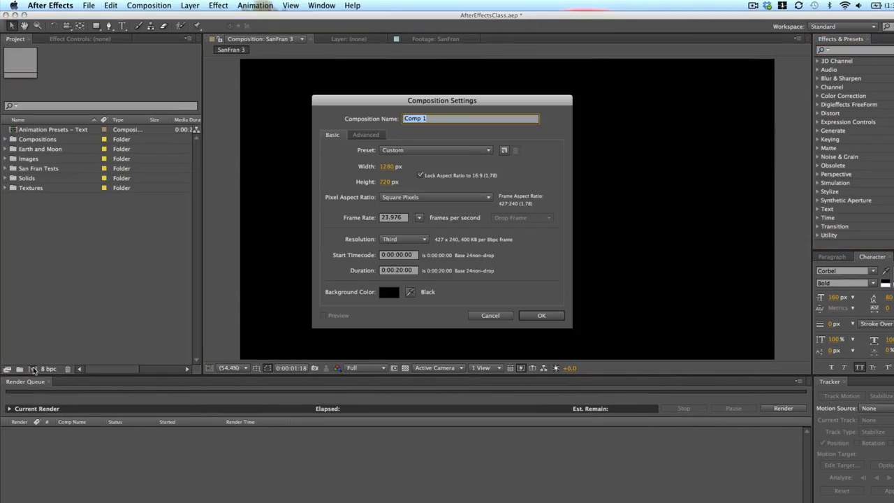
text(Fractal Noise)
click(399, 272)
key(BackSpace)
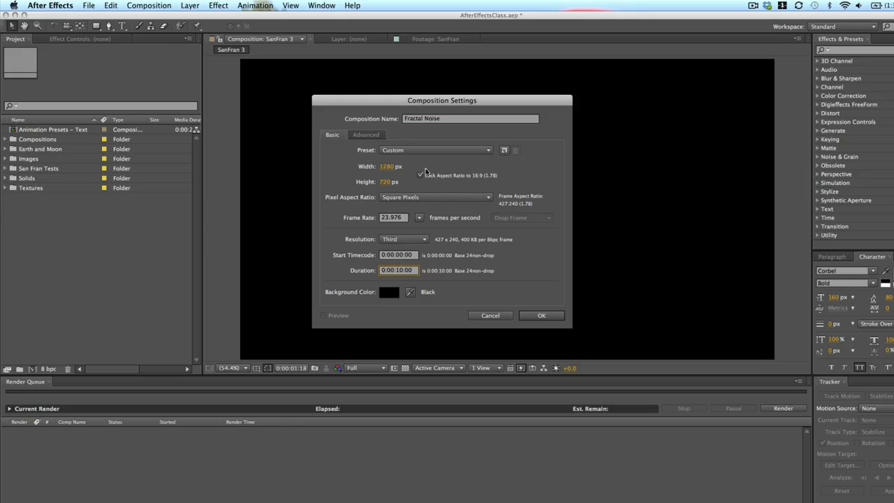
text(1)
click(385, 167)
text(8)
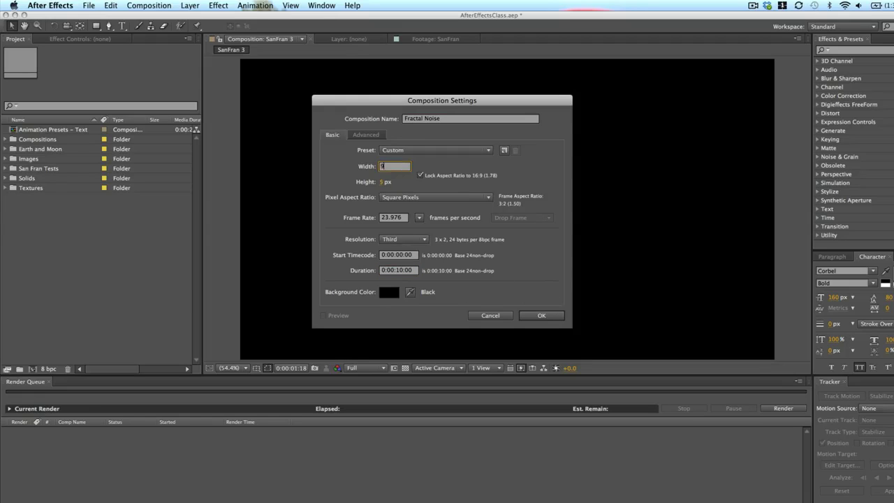
text(60)
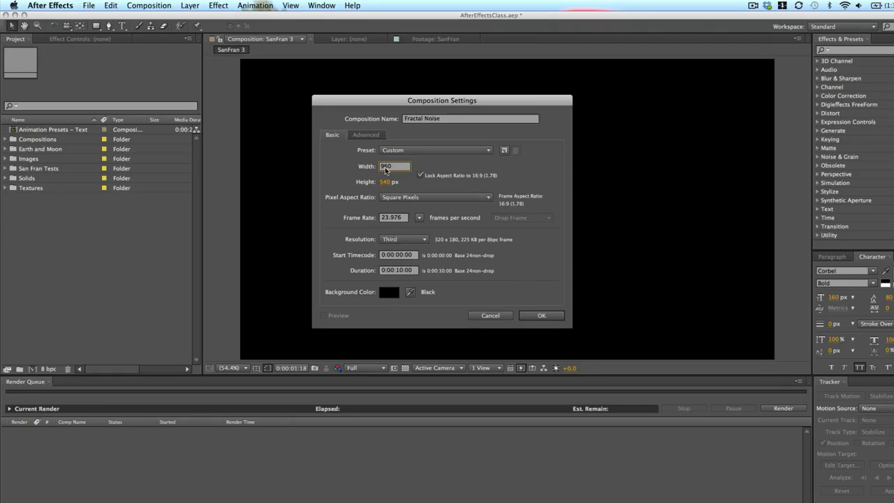
key(Return)
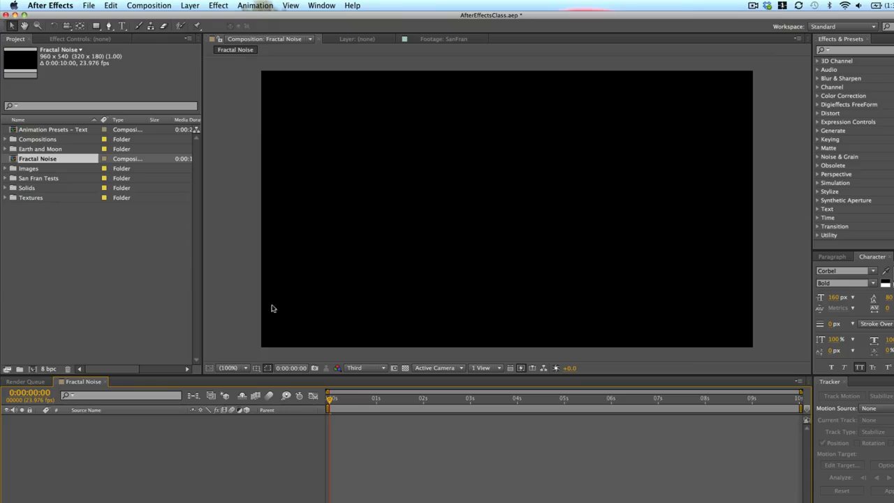
Add a solid layer to the Fractal Noise composition, sized 960 x 540 px and colored medium blue.
click(193, 5)
mouse_move(209, 18)
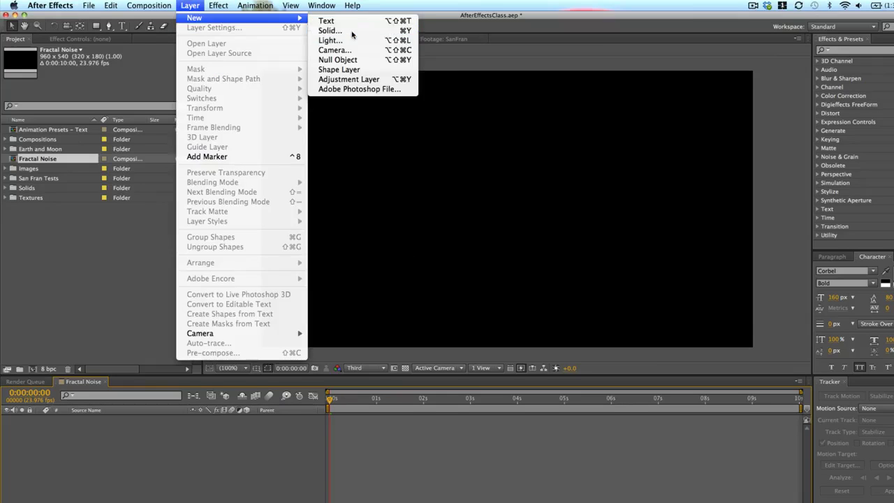
click(352, 31)
click(457, 268)
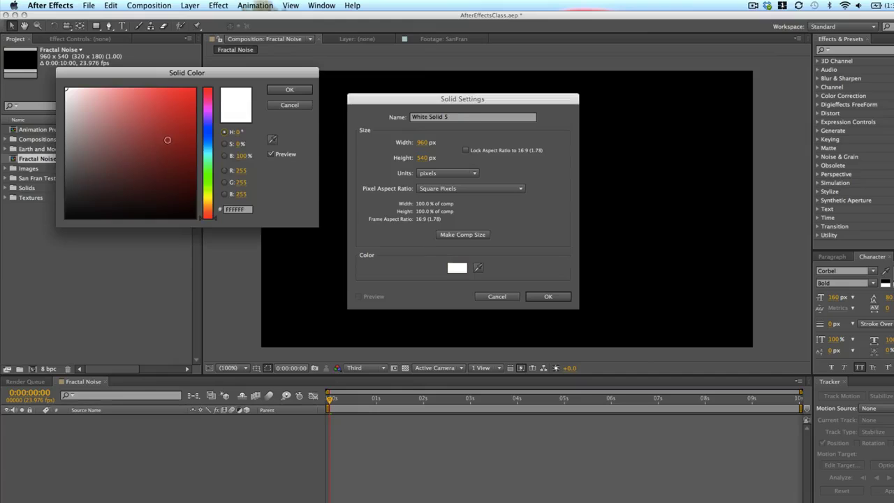
mouse_move(167, 139)
mouse_down()
mouse_move(179, 126)
mouse_move(207, 137)
mouse_move(208, 156)
mouse_move(208, 149)
mouse_up()
click(289, 90)
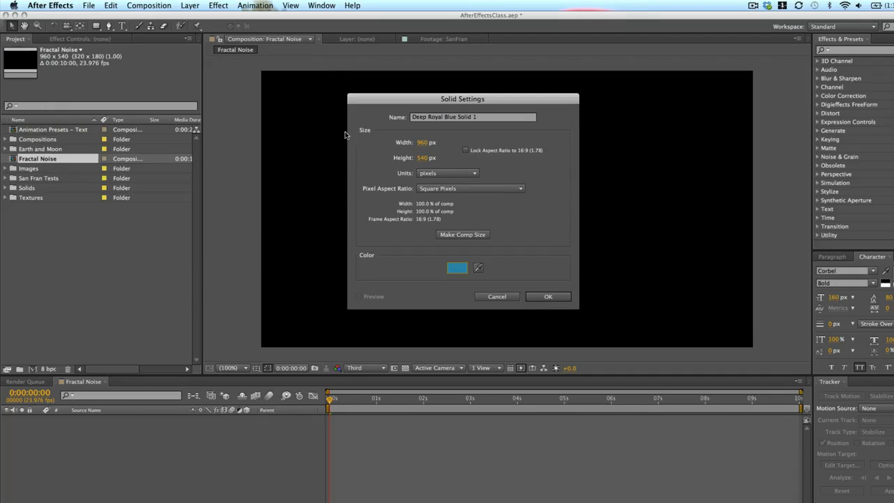
click(564, 298)
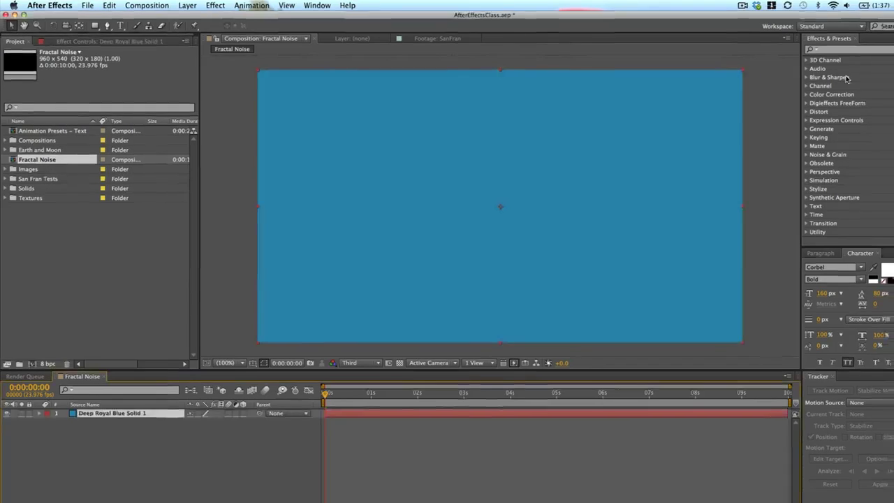
Search the effects for "fractal" and apply Fractal Noise to the blue solid.
click(835, 50)
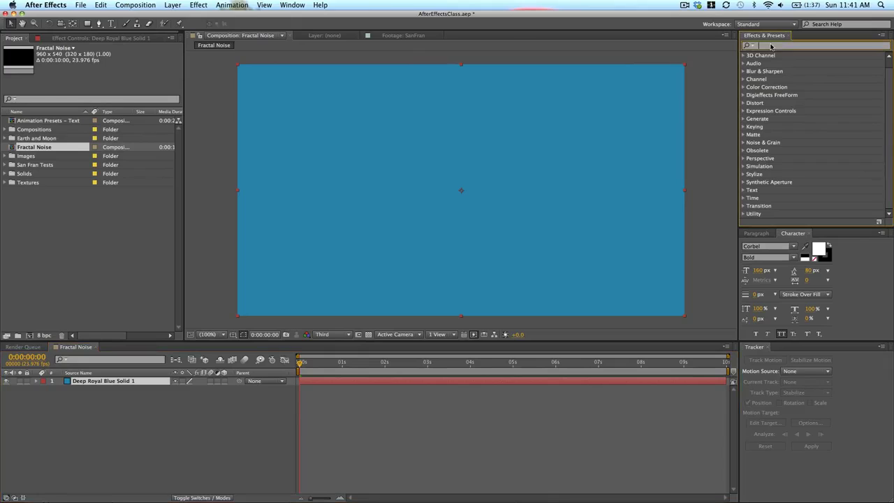
text(fractal)
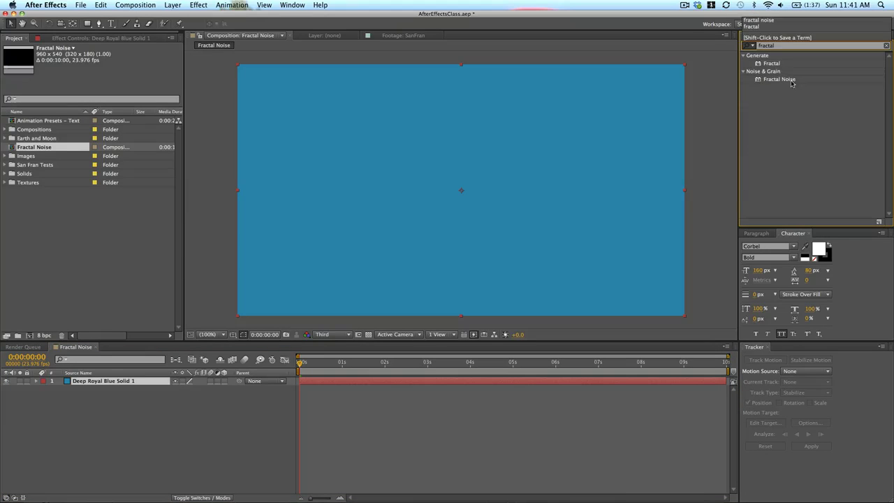
click(786, 80)
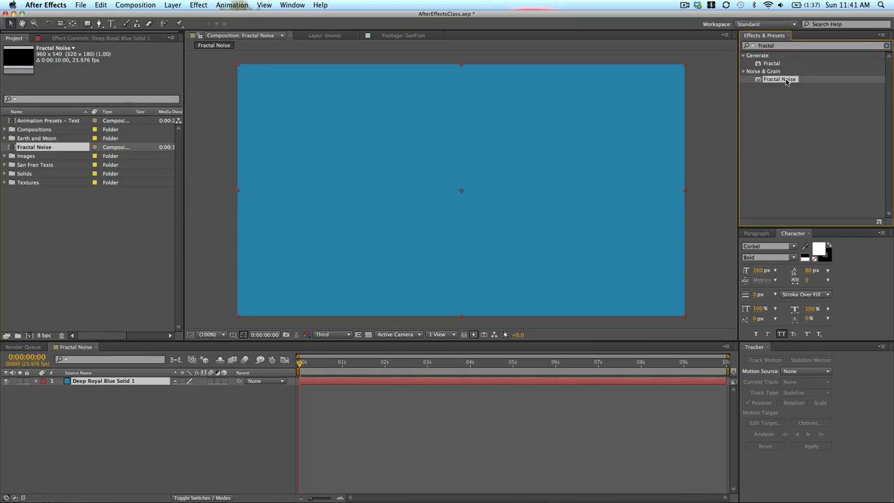
drag(768, 83, 553, 137)
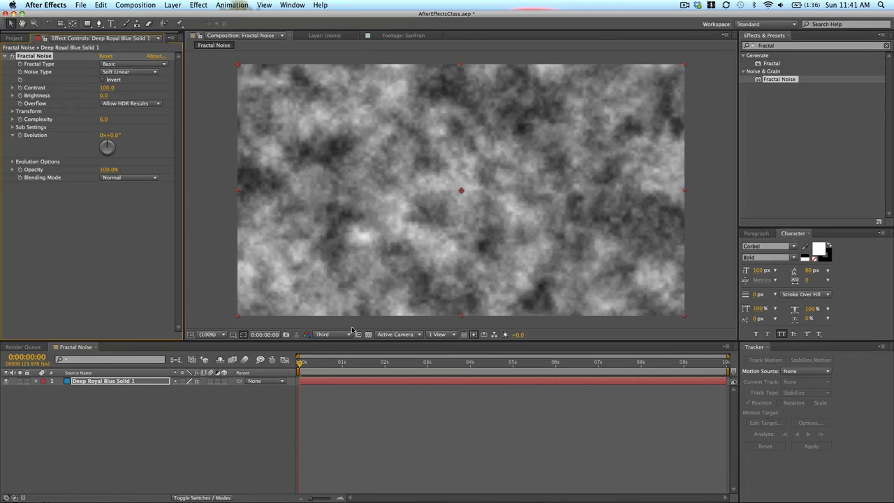
Deselect the layer and set the composition's preview resolution to Full.
click(449, 400)
click(323, 336)
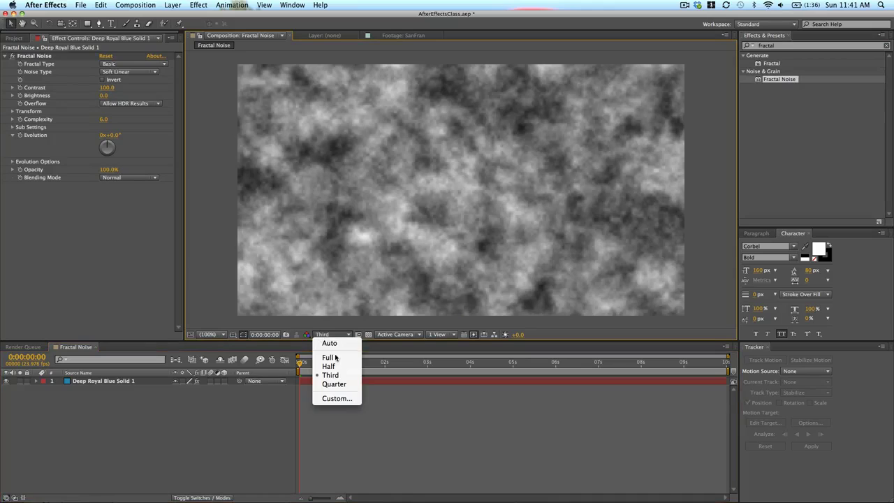
click(331, 356)
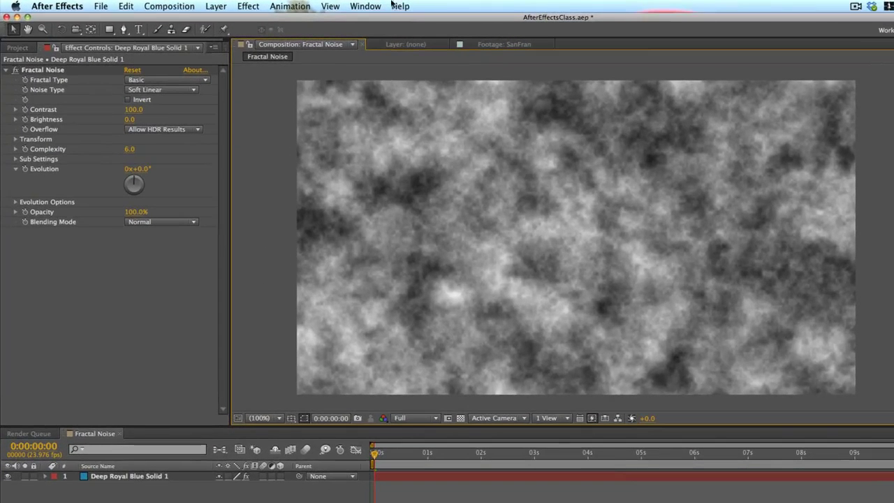
Check the noise at 0:00:01:14 and 0:00:02:23, and look at the project items before returning to the effect's settings.
click(461, 453)
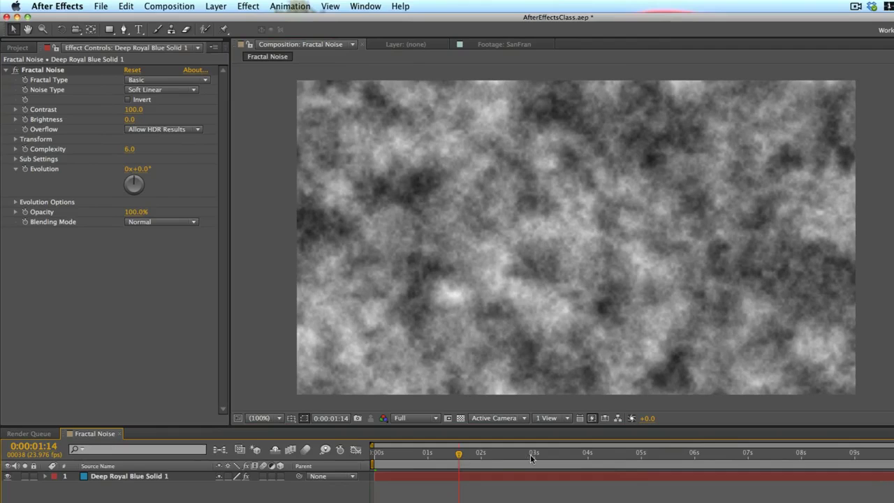
click(532, 455)
click(18, 48)
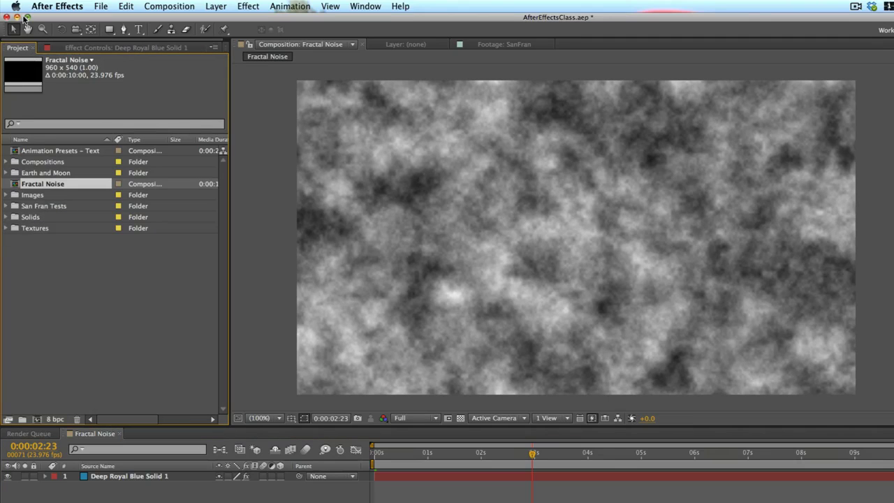
click(100, 48)
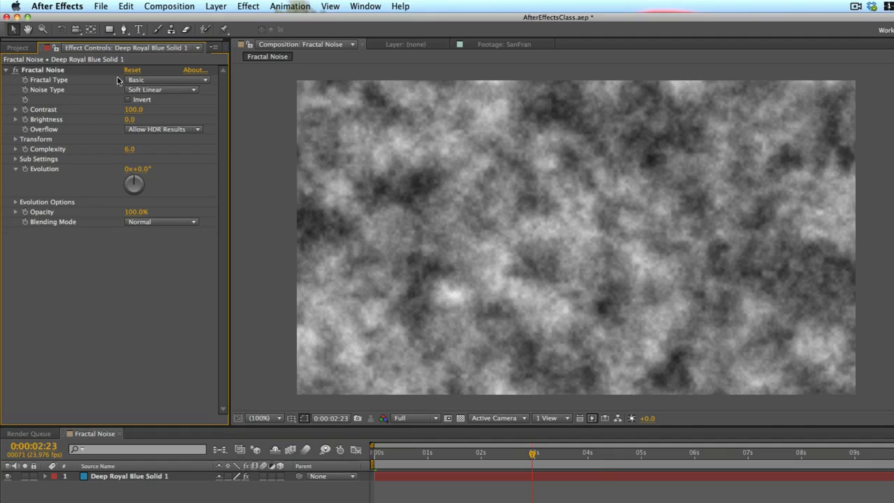
Try the Dynamic, Smeary, Rocky and Turbulent Basic fractal types on the noise and settle on Dynamic Progressive.
click(165, 81)
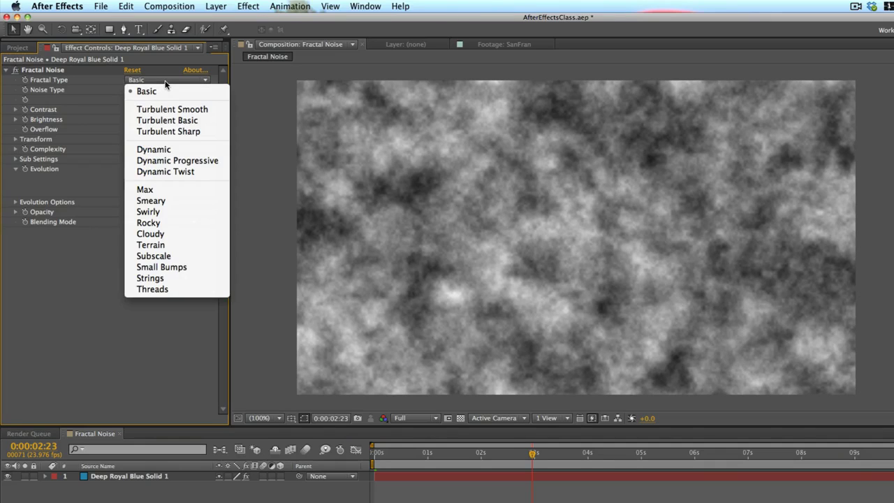
click(172, 149)
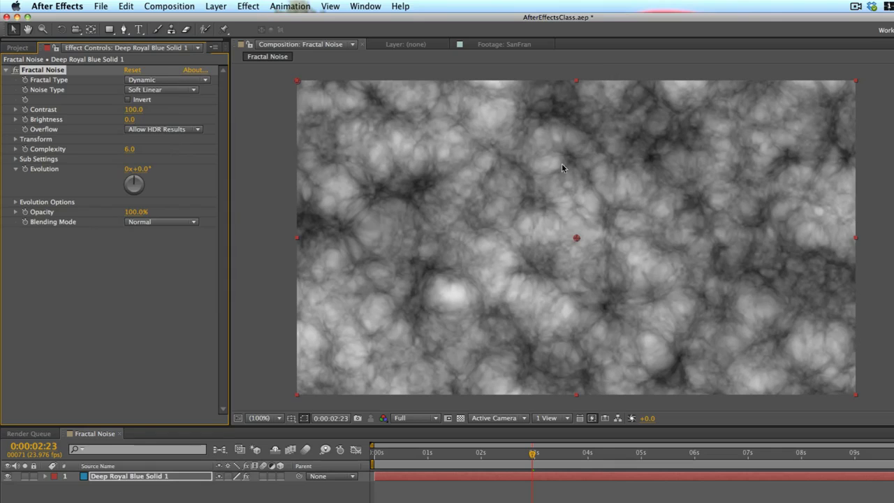
click(157, 80)
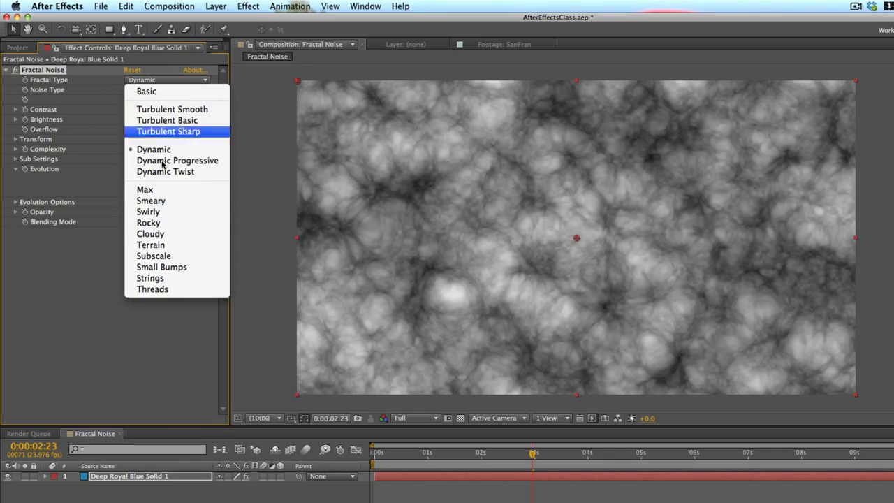
click(174, 200)
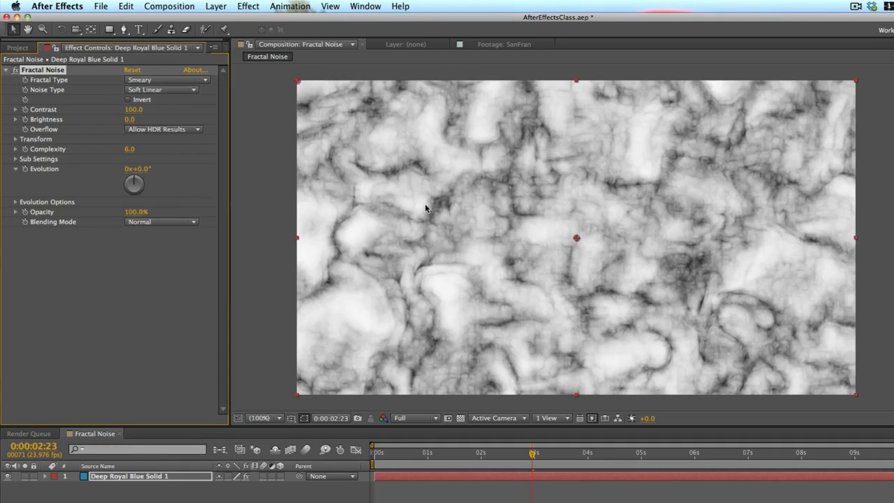
click(145, 81)
click(149, 223)
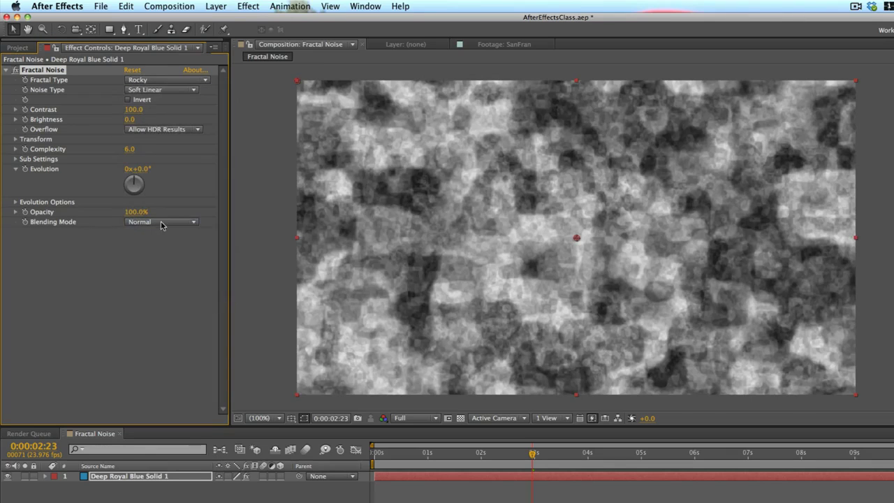
click(169, 81)
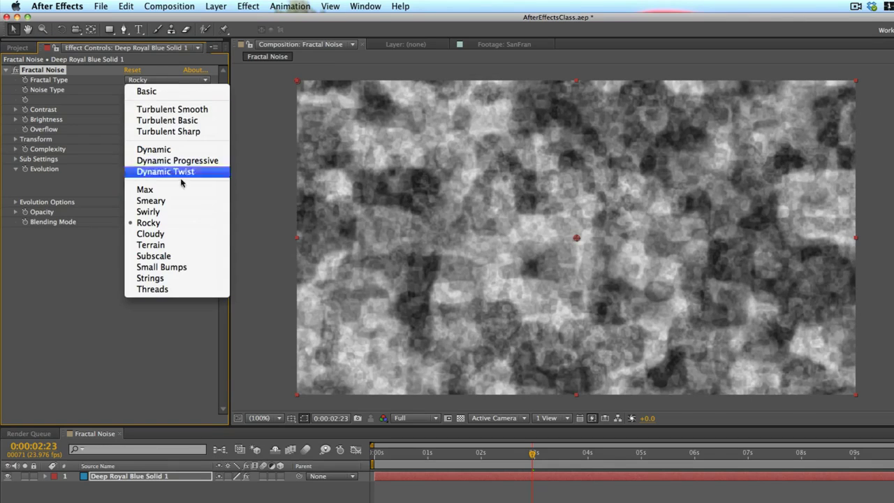
click(197, 120)
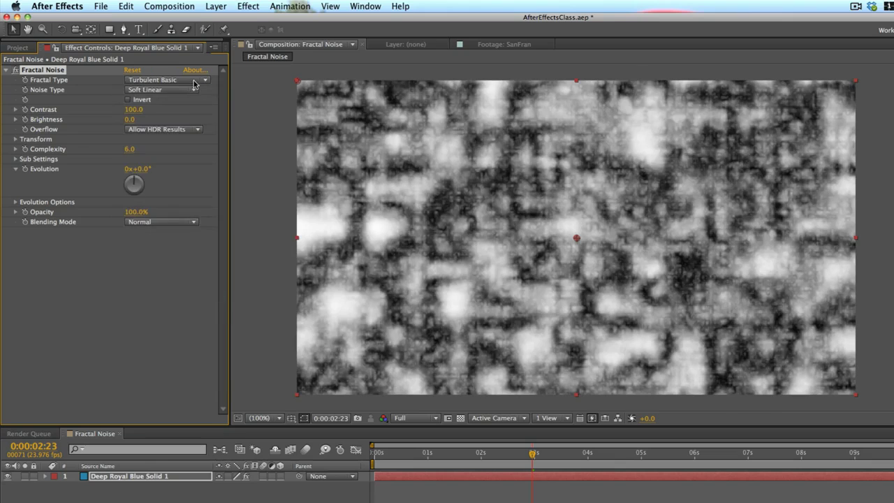
click(195, 81)
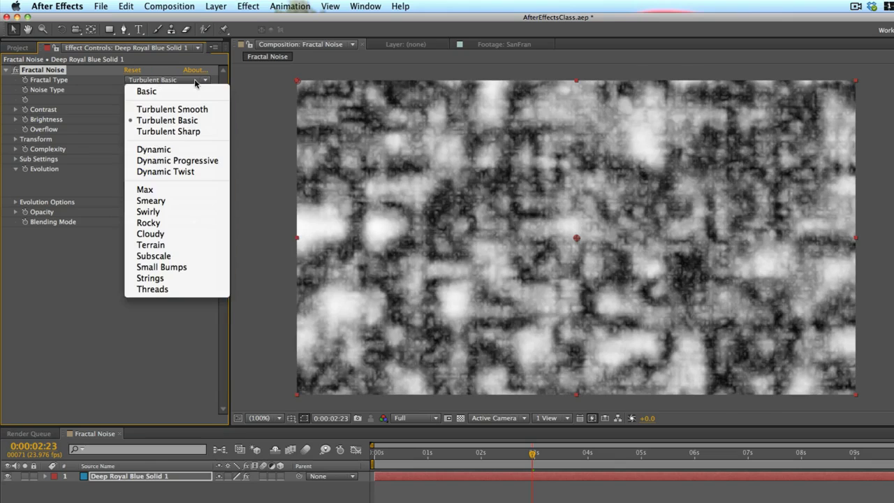
click(207, 161)
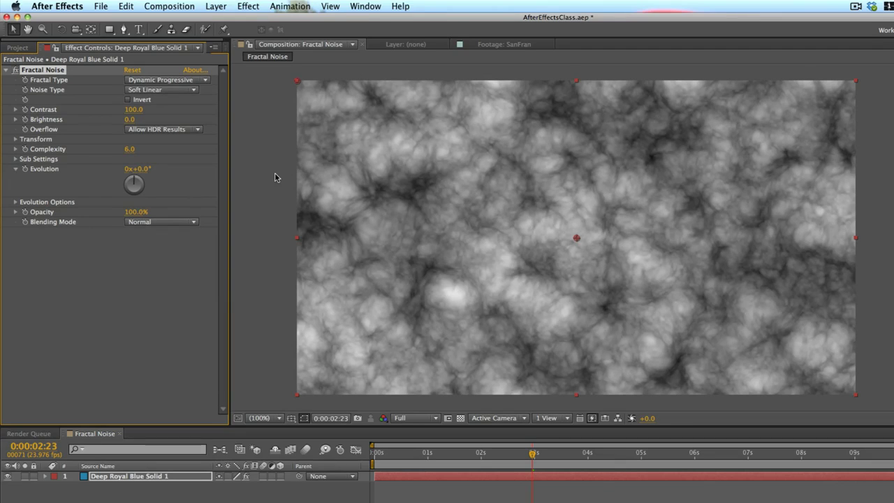
Try the Block, Linear and Soft Linear noise types for the Fractal Noise effect and settle on Spline.
click(176, 95)
click(184, 94)
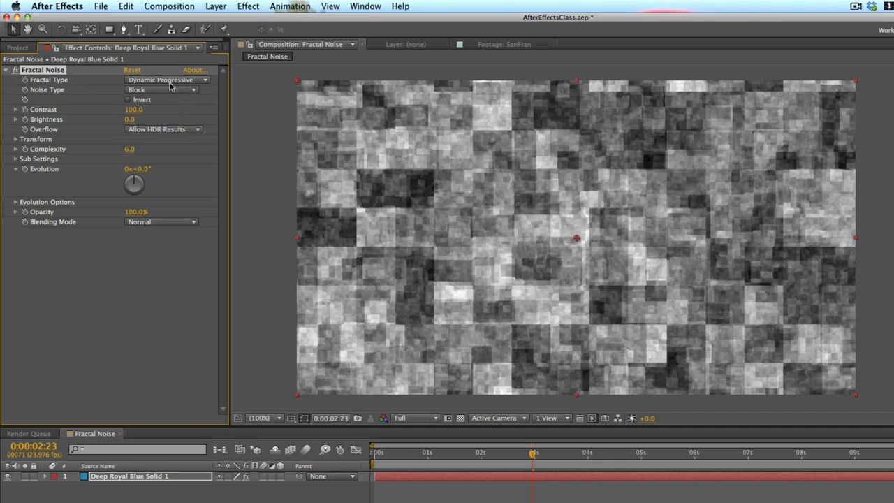
click(167, 89)
click(161, 110)
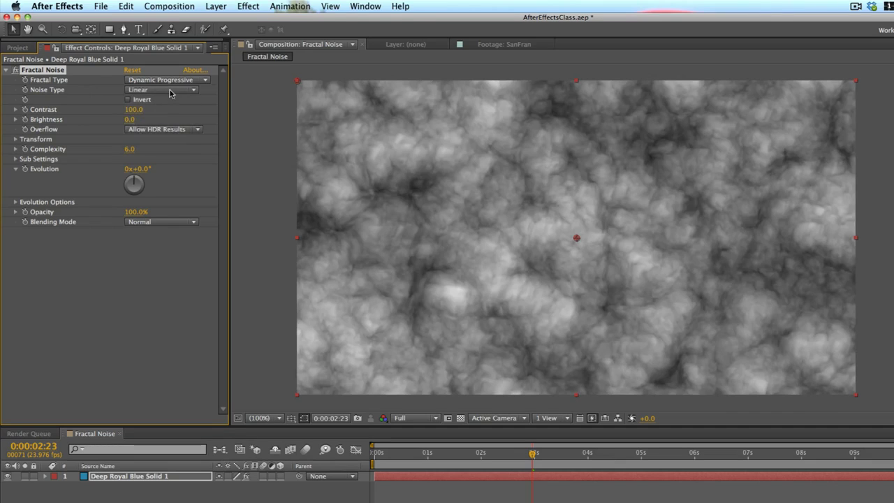
click(169, 93)
click(161, 121)
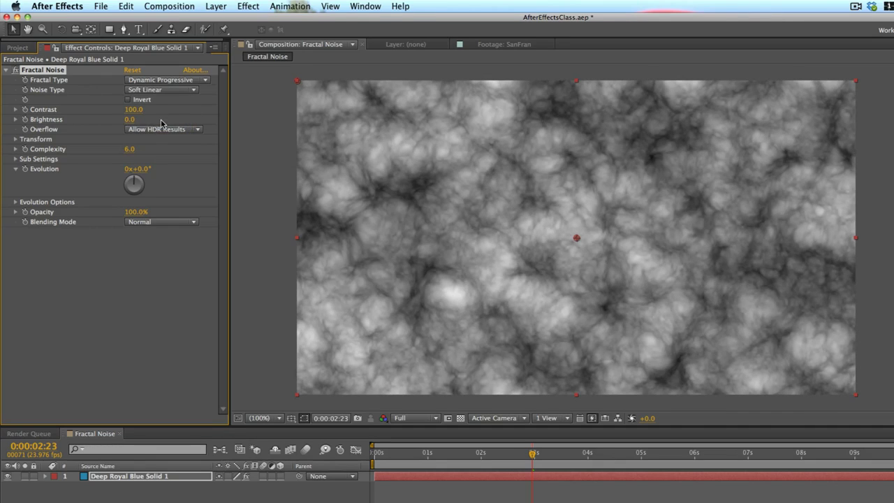
click(196, 92)
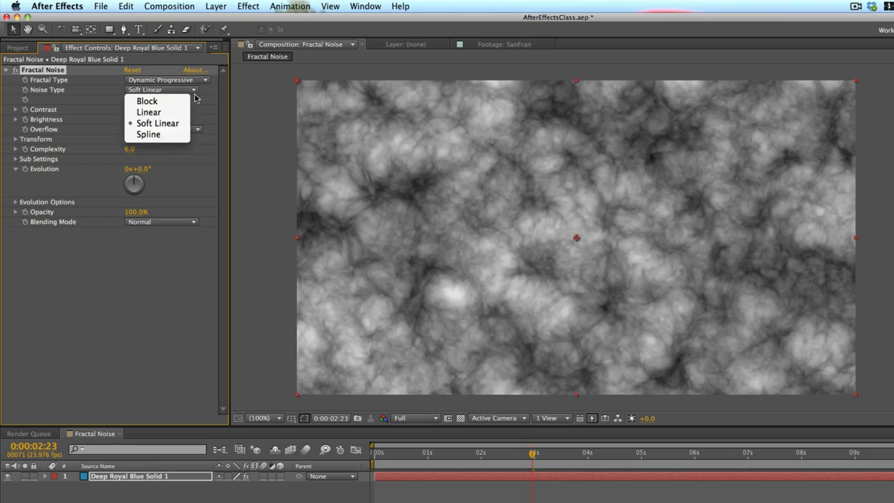
click(178, 139)
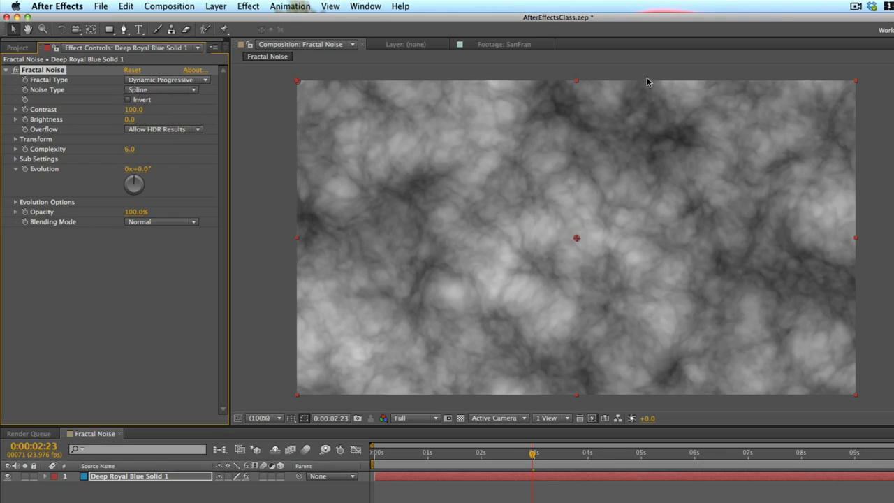
Try inverting the fractal noise, check it at 0:00:02:11, and turn the inversion off again.
click(128, 100)
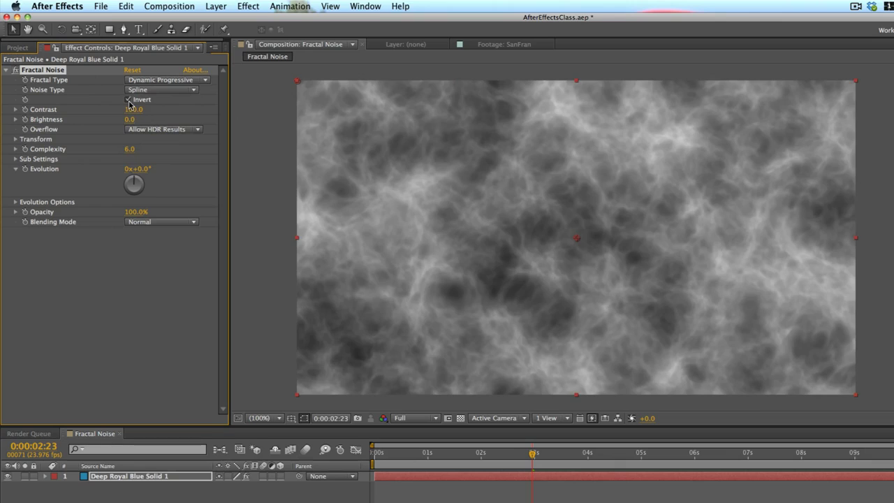
click(129, 101)
click(129, 100)
click(474, 454)
click(506, 454)
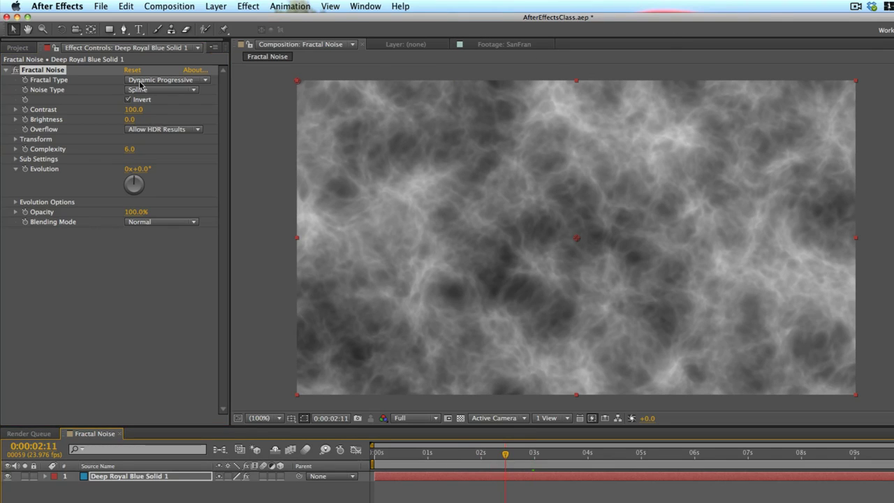
click(128, 100)
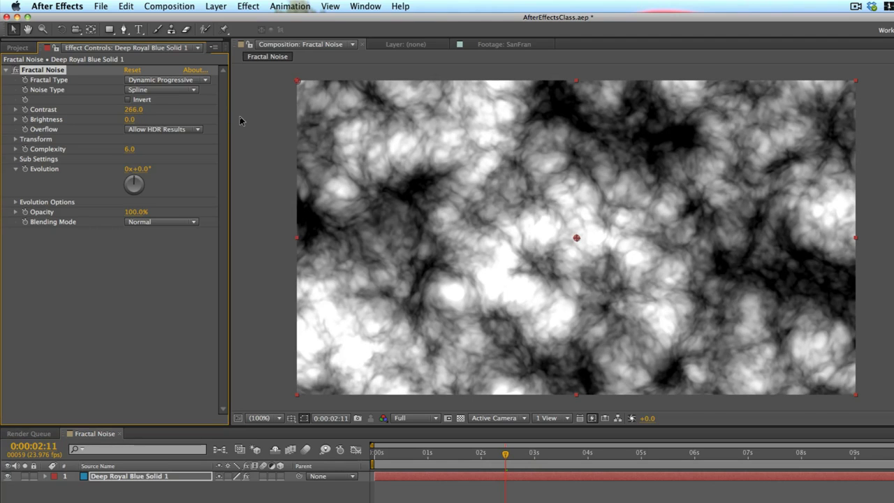
Try different Contrast values for the Fractal Noise, settle on 79, and set the Brightness to 25.
drag(132, 109, 77, 118)
click(130, 110)
text(100)
key(Return)
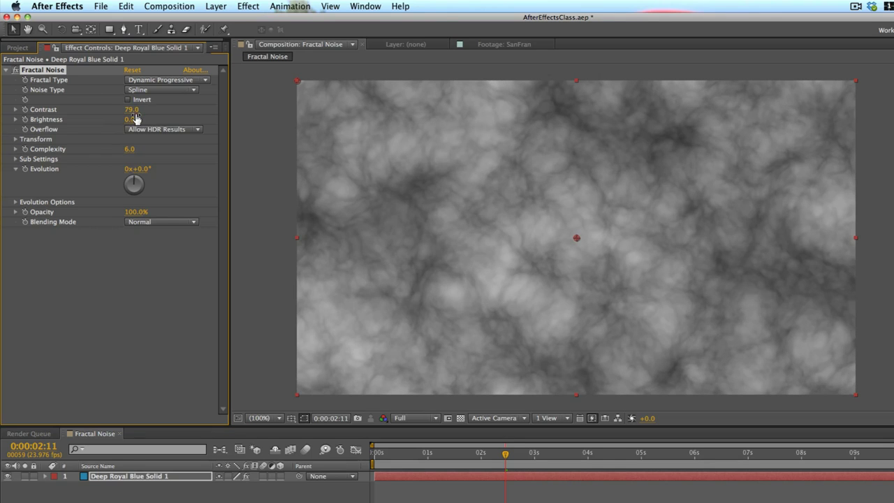
mouse_move(135, 118)
mouse_down()
mouse_move(161, 123)
mouse_move(130, 120)
mouse_move(135, 125)
mouse_up()
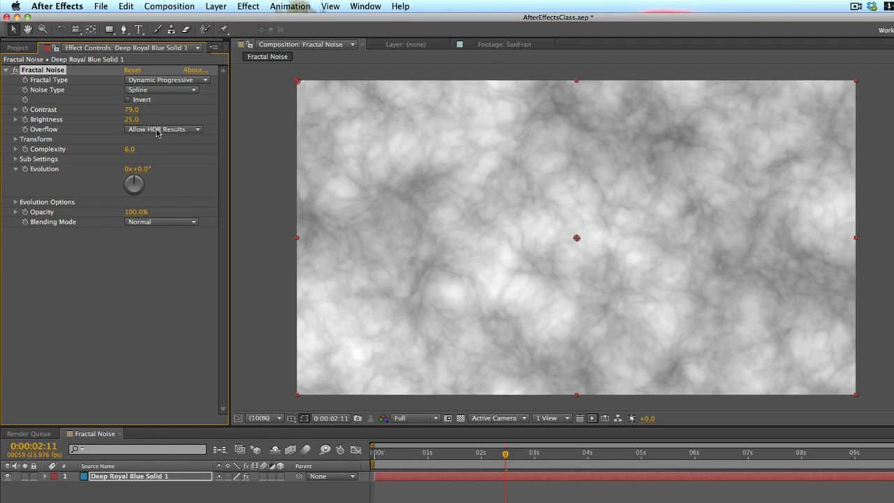
Try rotating the noise in the effect's Transform settings, undo the rotation, and look at the Scale range.
click(14, 140)
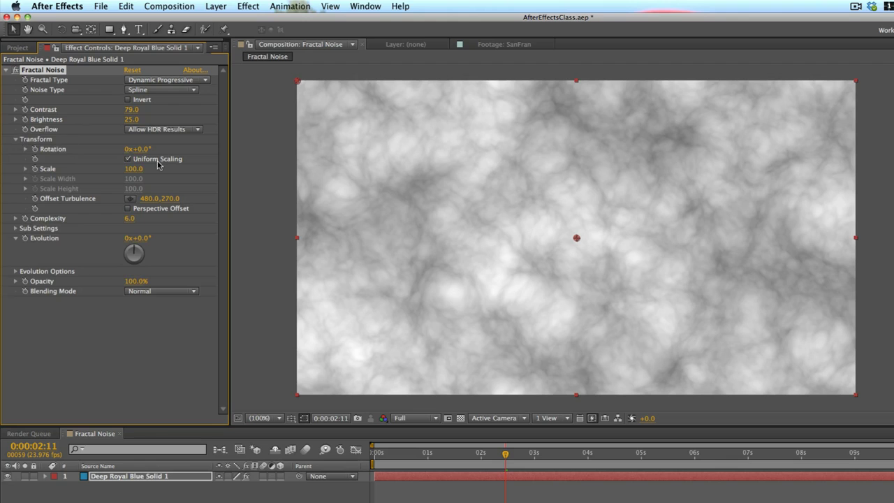
drag(144, 148, 181, 148)
key(super+z)
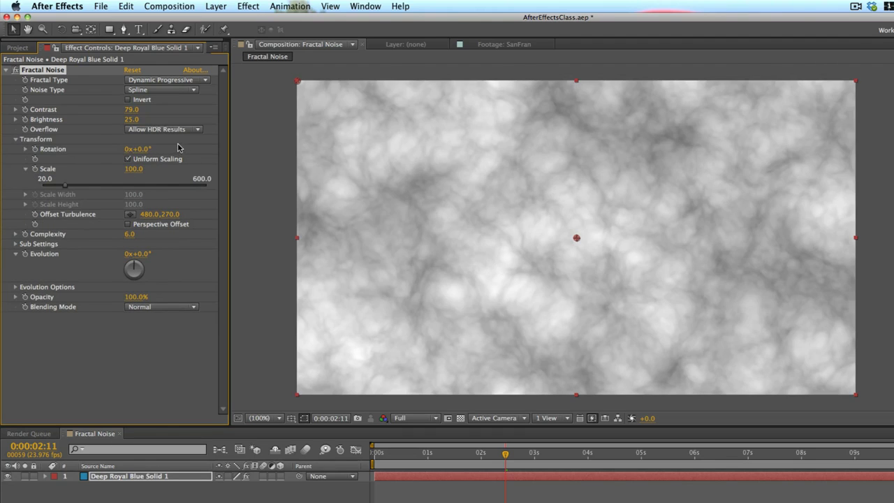
click(27, 170)
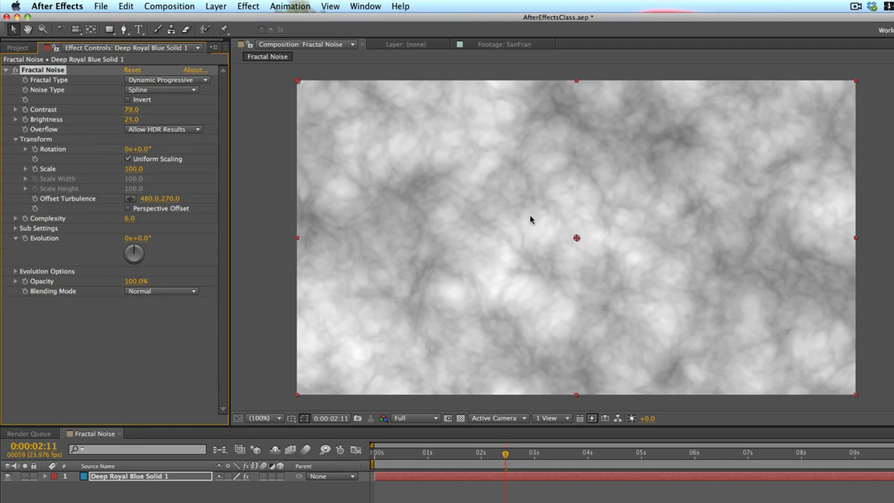
click(15, 142)
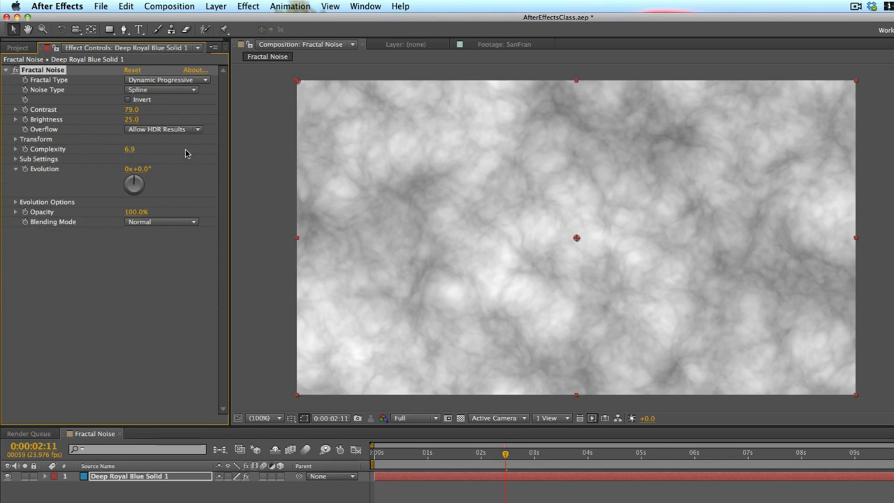
Set the noise's Complexity to 11.3 and enable keyframing of Evolution at 0:00:00:00.
drag(187, 153, 389, 152)
click(375, 453)
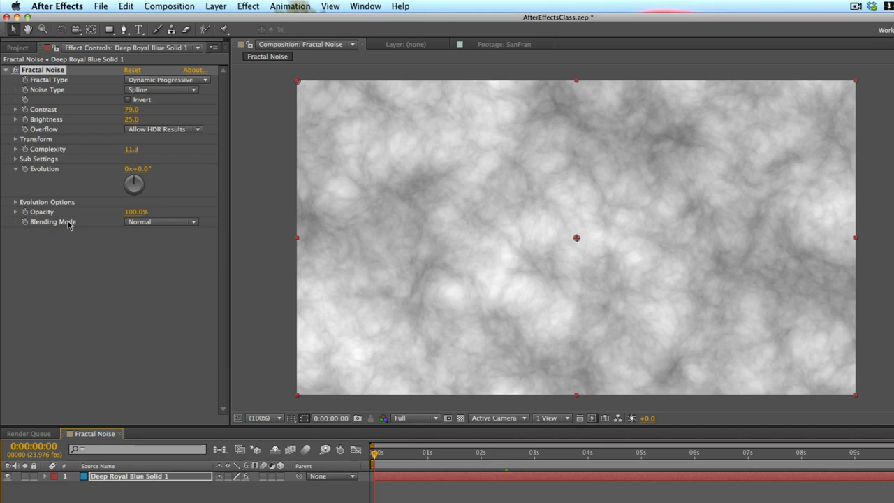
click(25, 169)
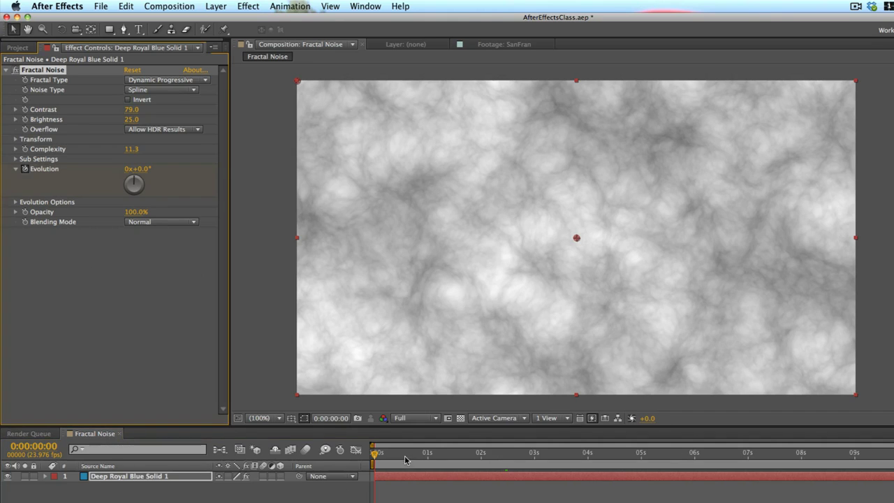
Keyframe Evolution at 1 full revolution on the last frame, 0:00:09:23, and preview the moving noise.
click(407, 461)
key(End)
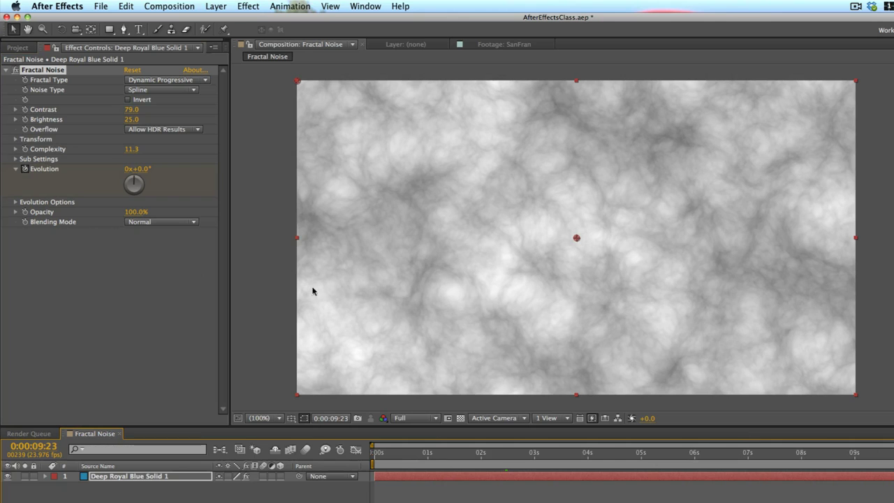
click(128, 169)
text(1)
key(Return)
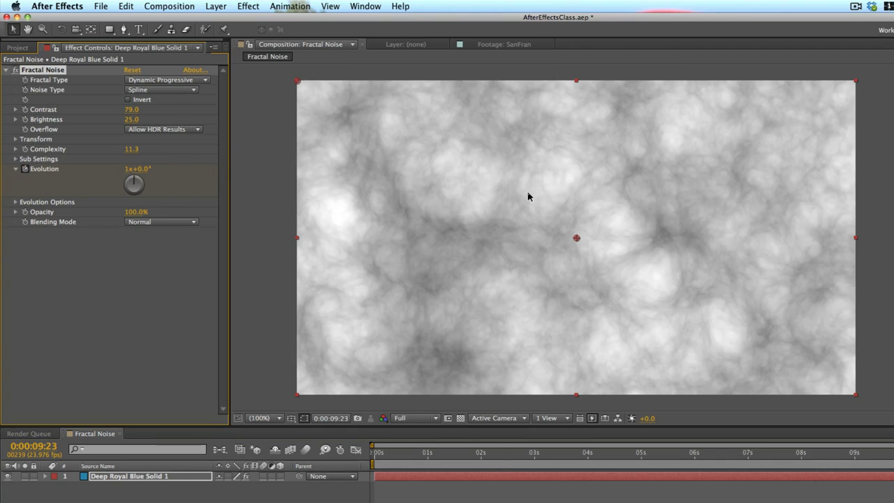
key(space)
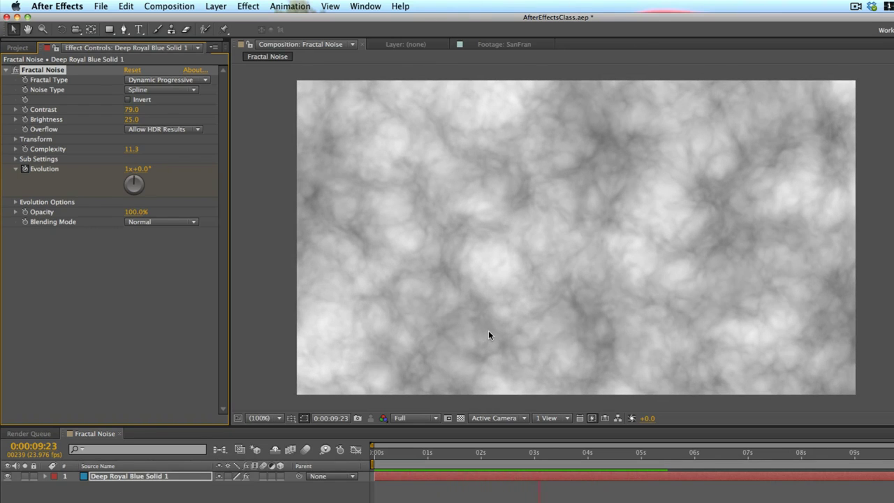
key(space)
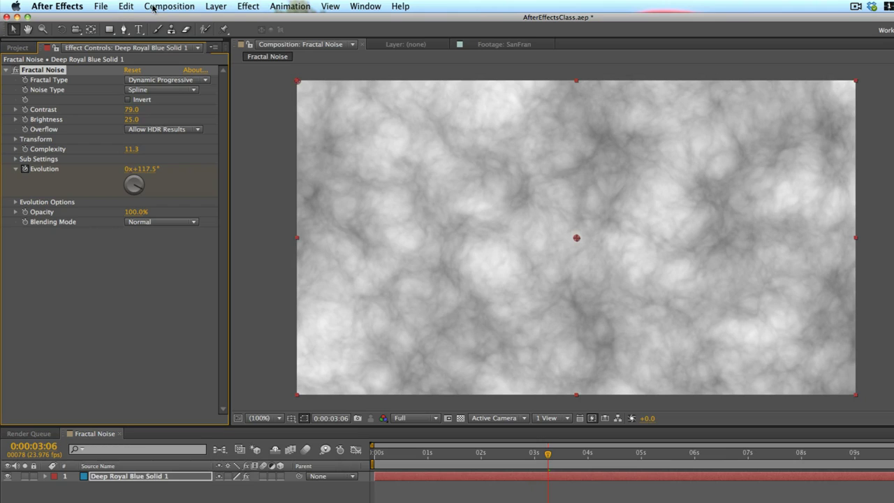
Draw five overlapping elliptical masks of varying size on the noise solid to form a cloud outline.
click(113, 30)
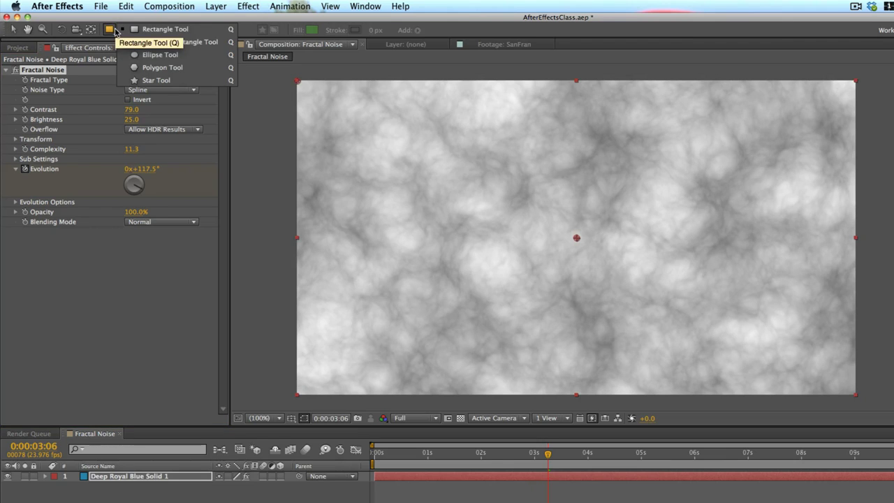
click(152, 54)
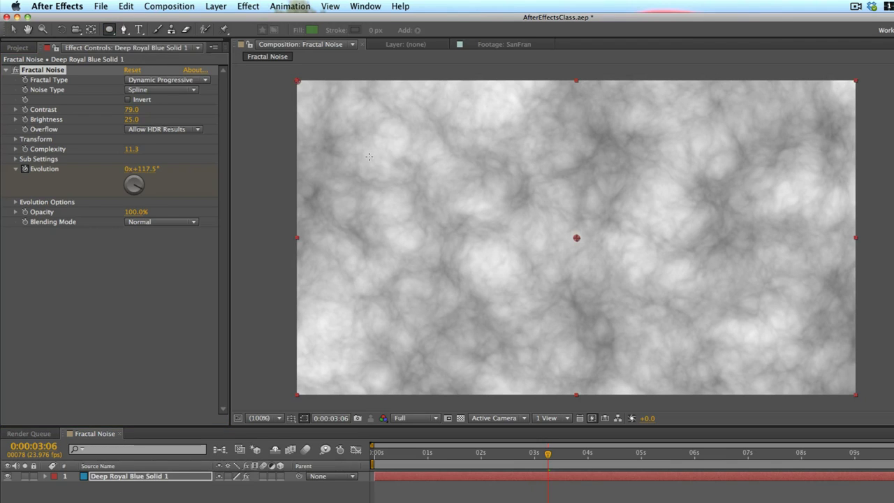
drag(369, 156, 552, 337)
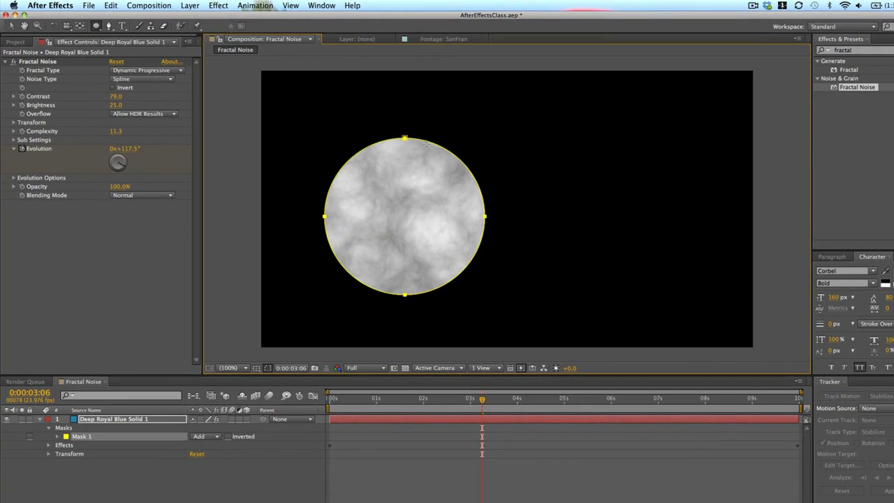
drag(466, 168, 620, 303)
drag(497, 115, 682, 245)
drag(412, 120, 516, 201)
drag(580, 212, 665, 287)
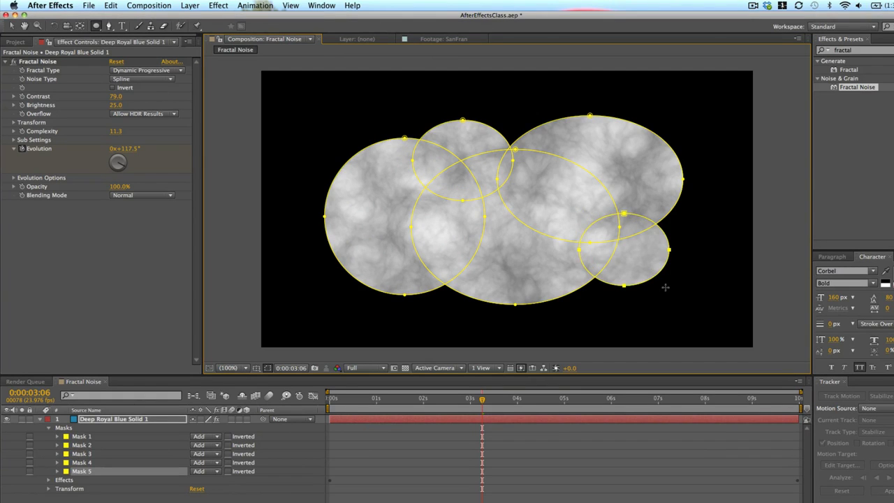
Feather all five cloud masks together by 109 pixels.
key(f)
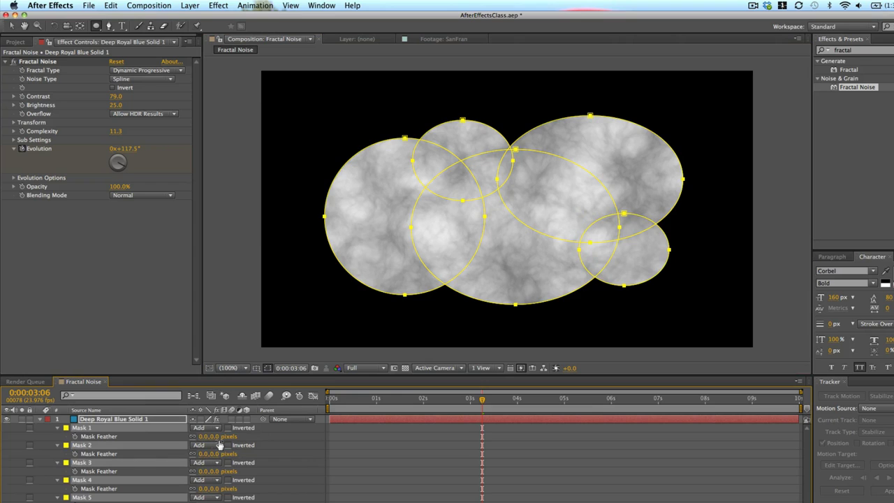
drag(213, 437, 238, 437)
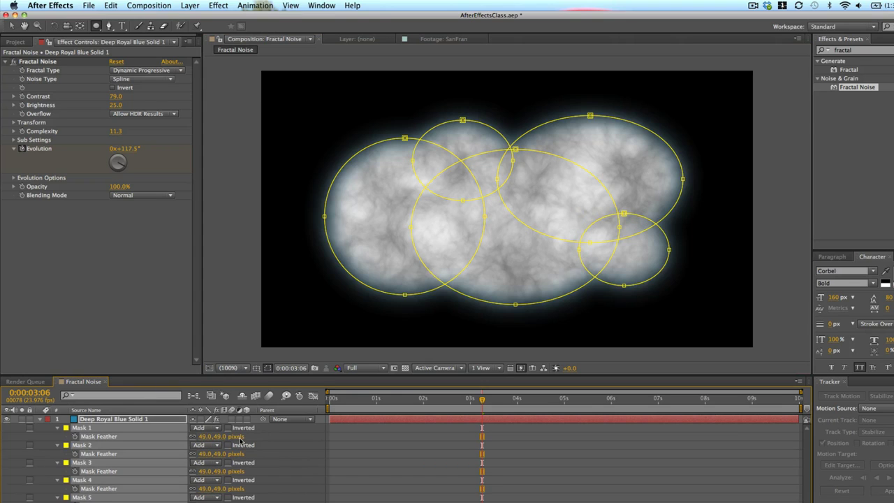
drag(221, 437, 251, 440)
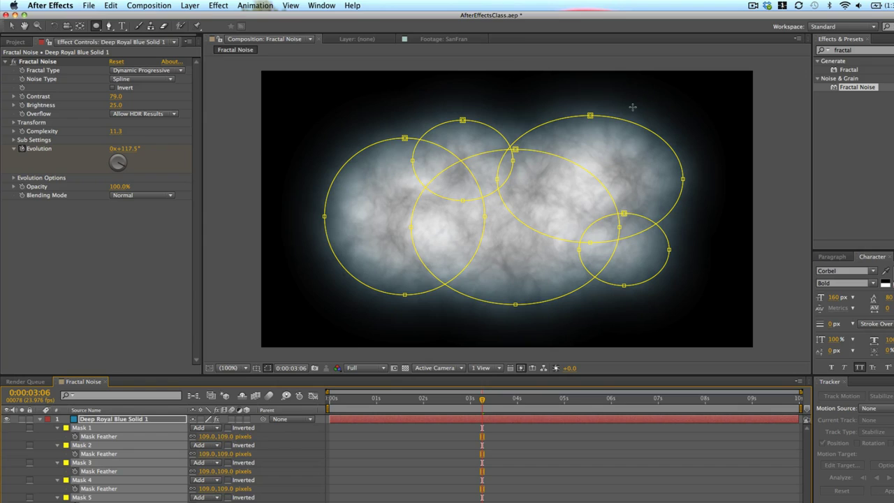
Change the masked noise solid's color to white in its Solid Settings.
key(v)
click(347, 418)
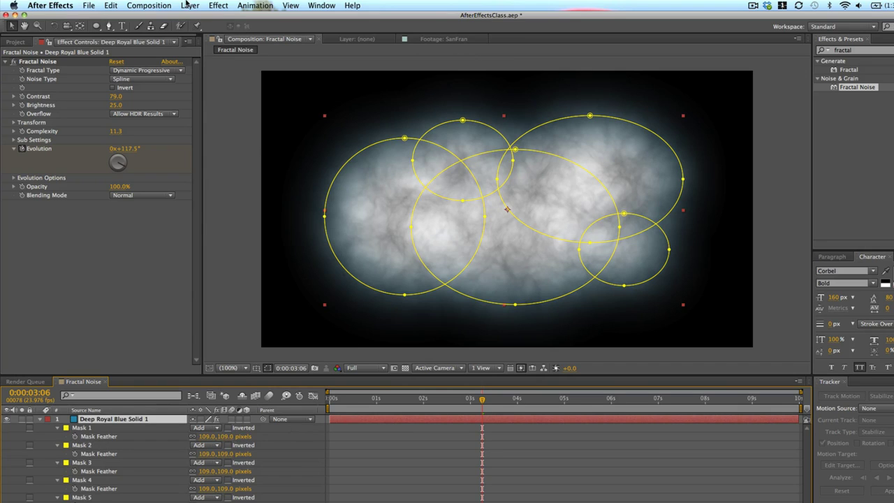
click(189, 5)
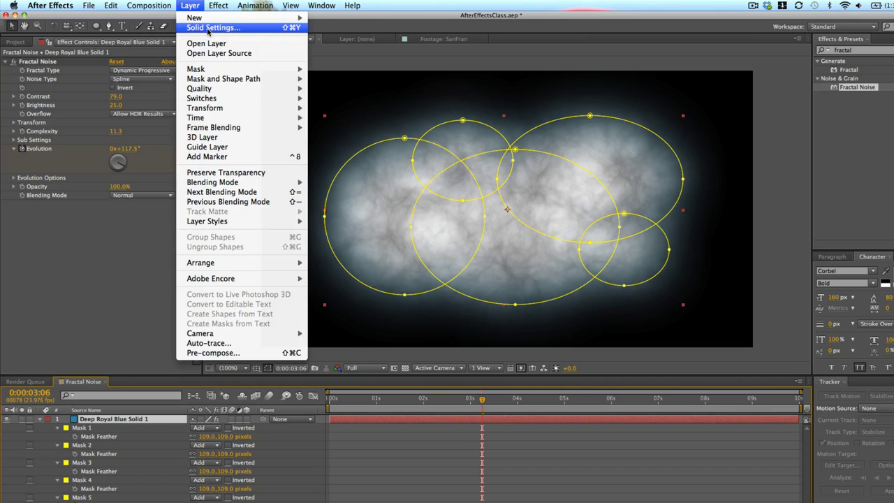
click(209, 28)
click(305, 264)
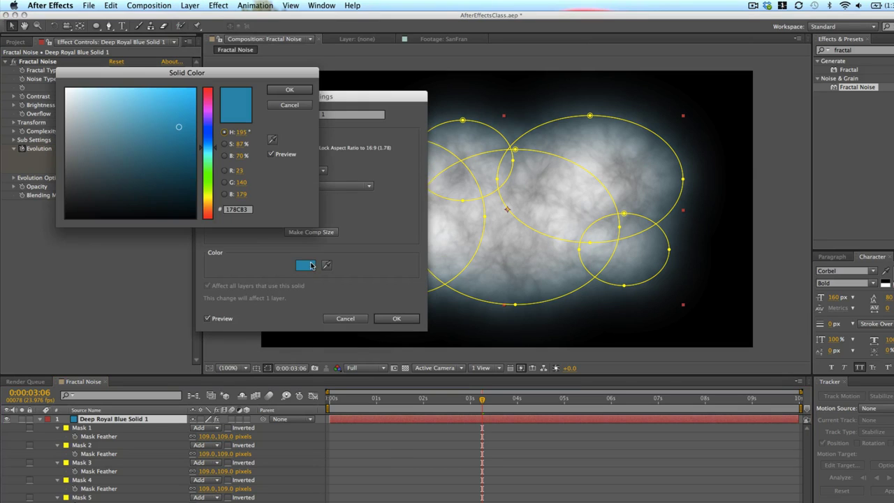
drag(104, 95, 66, 89)
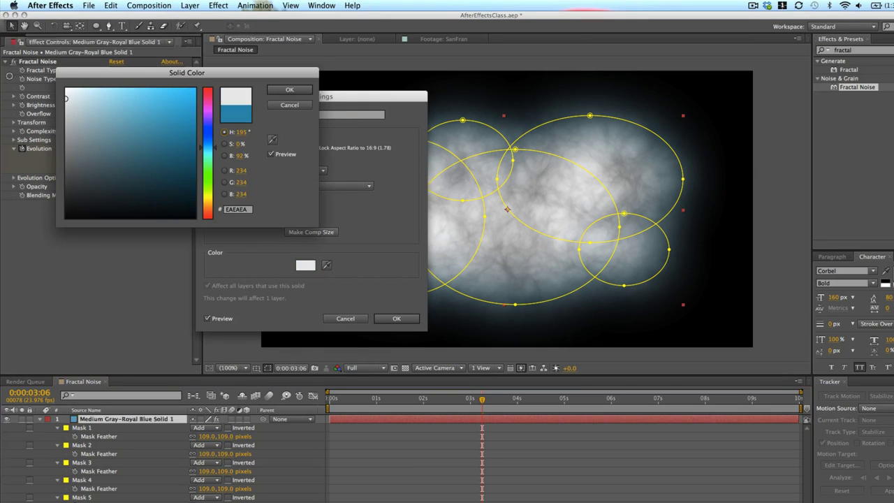
click(290, 89)
click(396, 318)
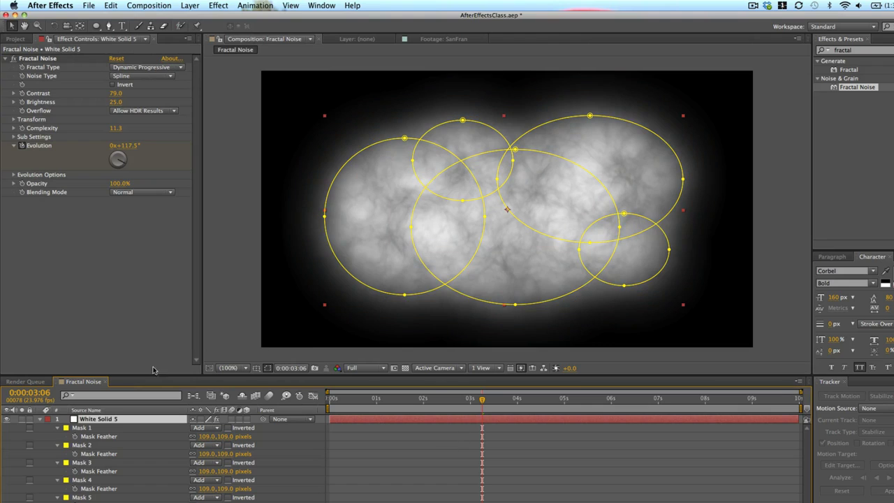
Collapse and deselect the white solid layer, and preview the feathered cloud animation.
click(40, 419)
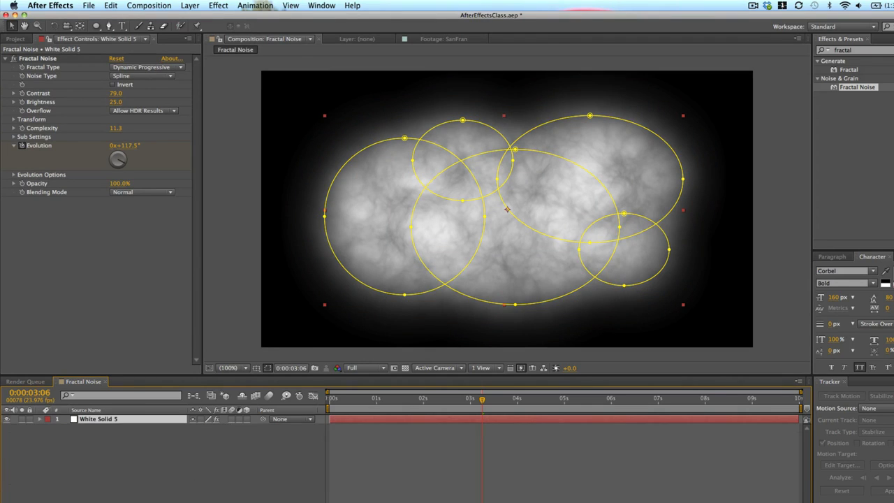
click(46, 428)
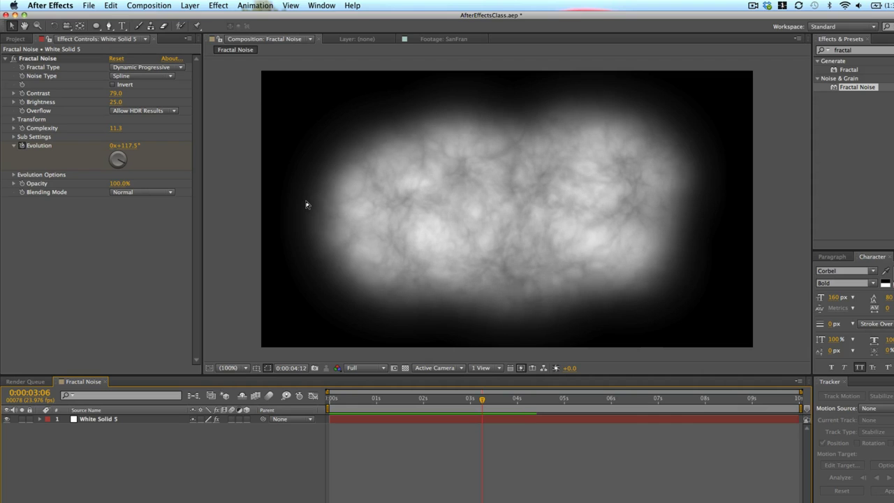
key(space)
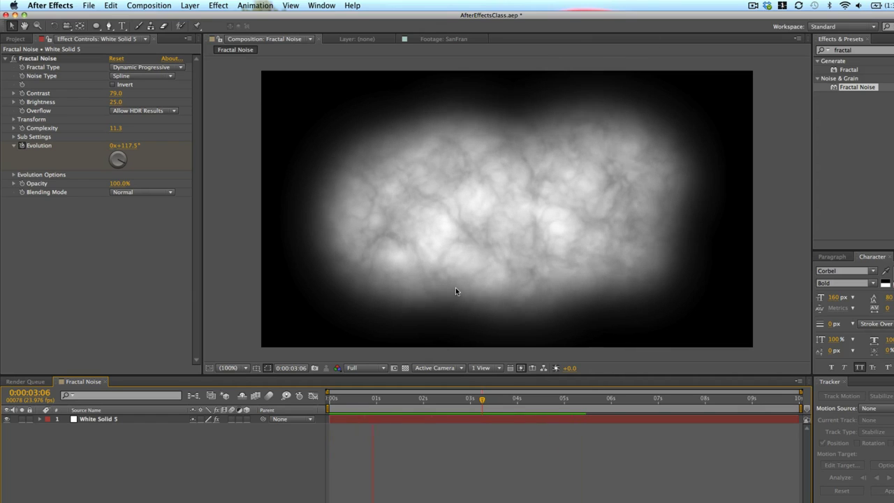
Create a new 960 x 540 px solid layer in light blue (B2D6FF) for the sky.
click(190, 5)
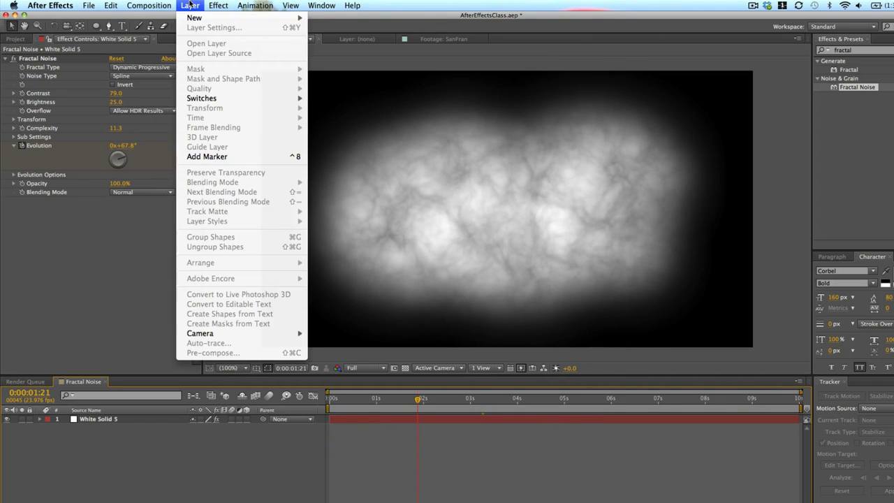
mouse_move(195, 21)
click(330, 30)
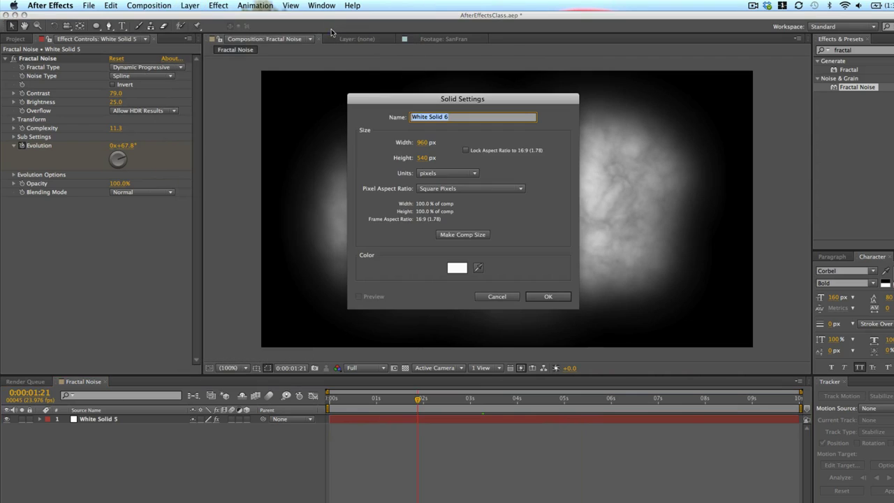
click(457, 267)
drag(210, 154, 211, 143)
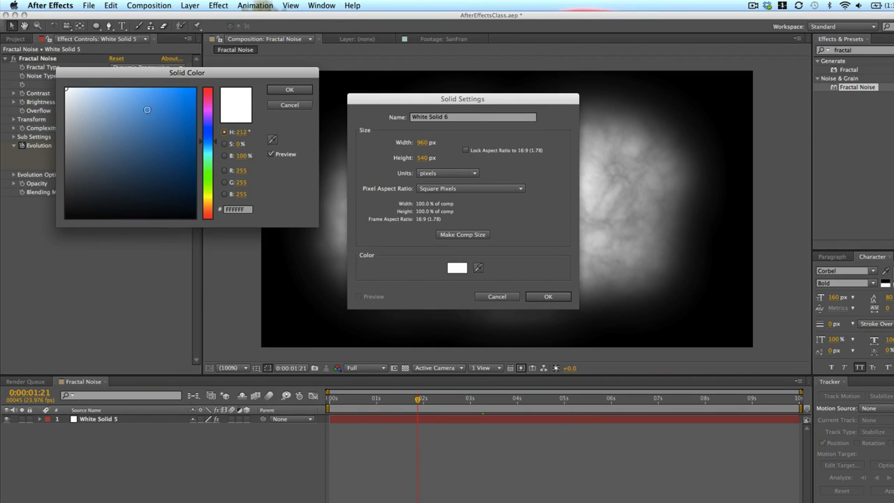
drag(122, 89, 104, 77)
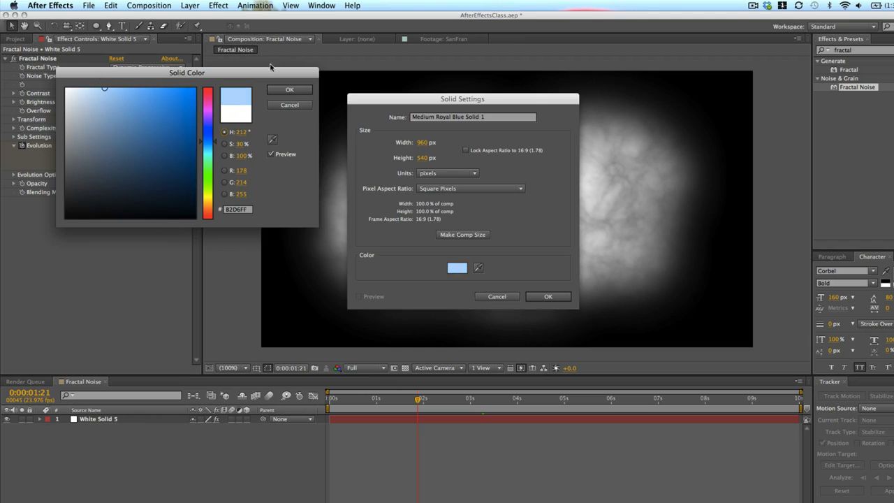
click(283, 90)
click(552, 297)
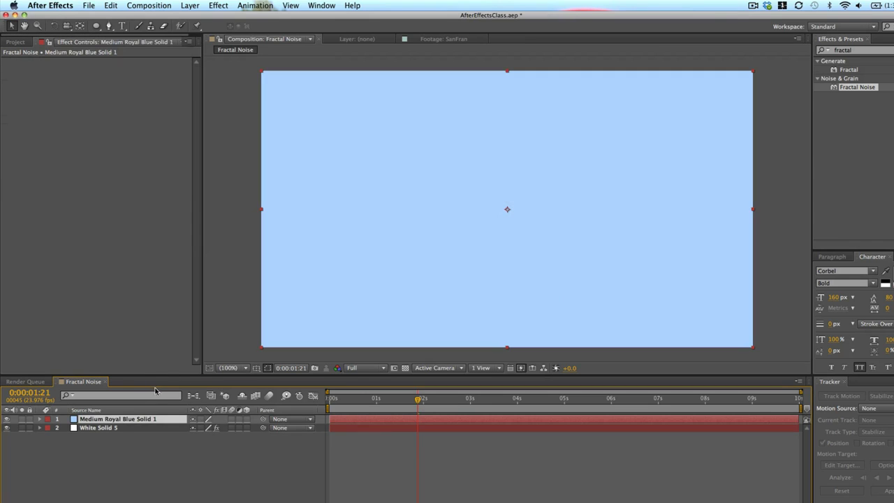
Move the light blue sky solid beneath the white cloud layer and check the cloud against it.
drag(119, 422, 114, 443)
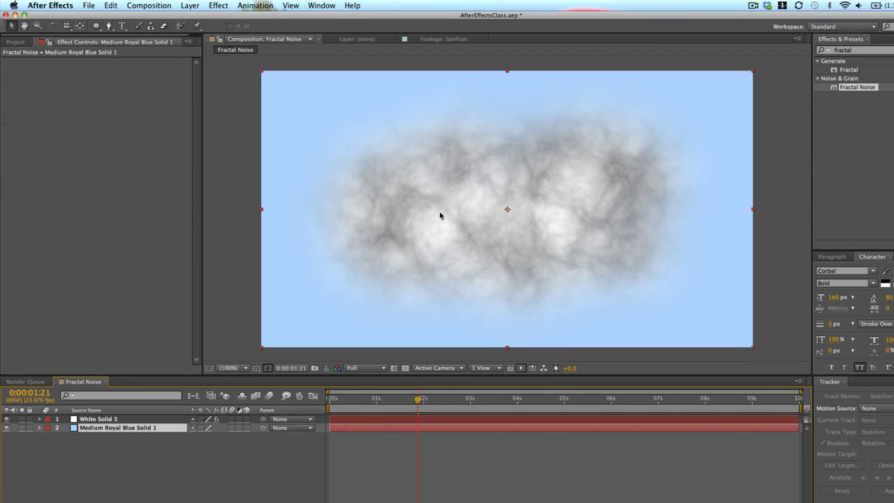
click(367, 419)
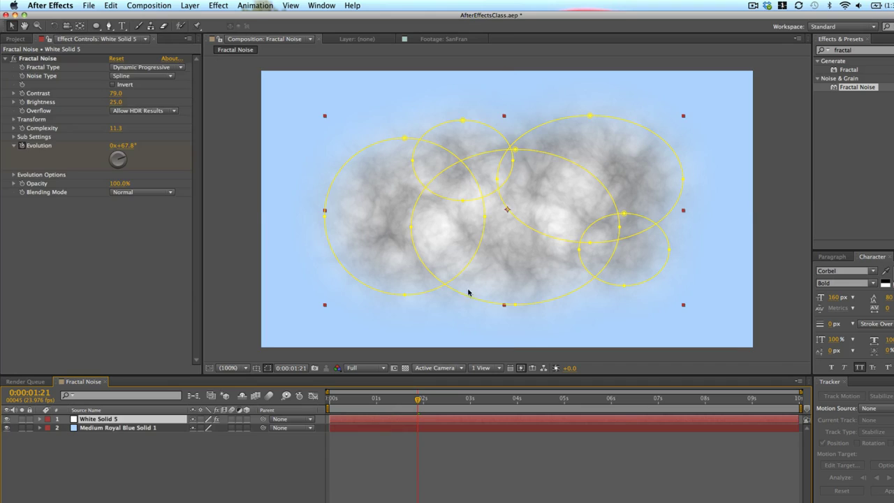
click(436, 446)
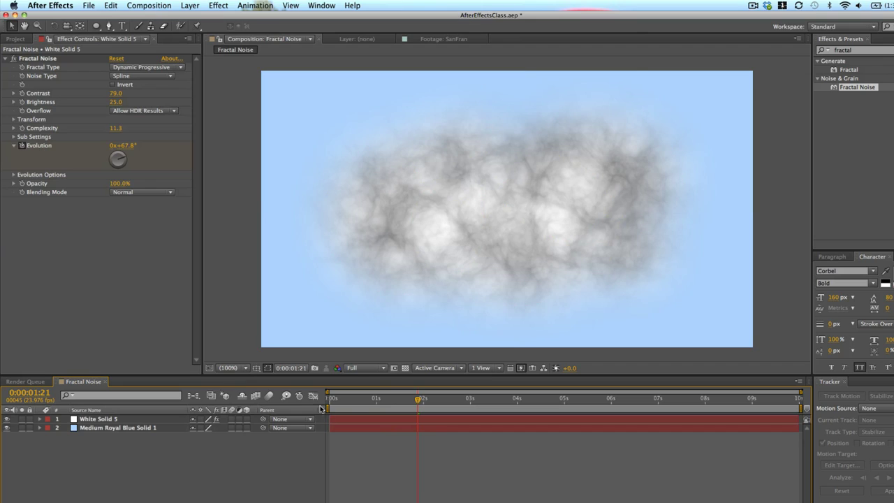
Show the layer blending modes and try Multiply and Lighten on the white cloud layer.
click(137, 421)
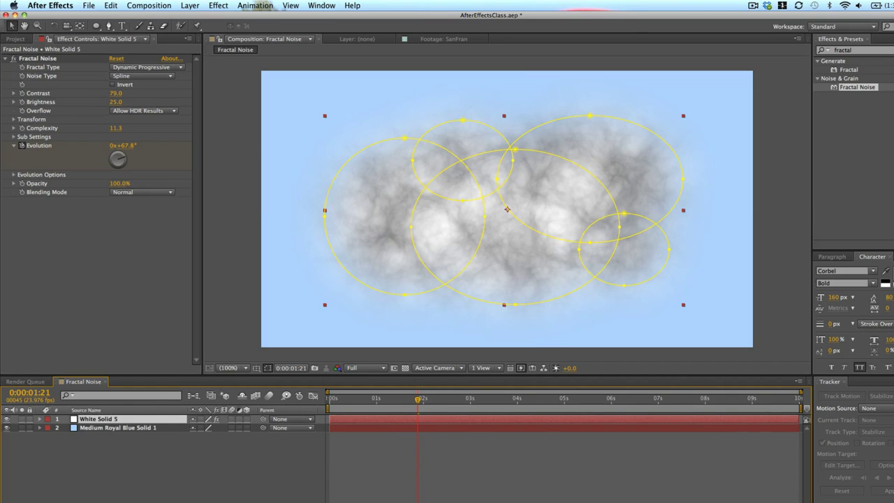
key(F4)
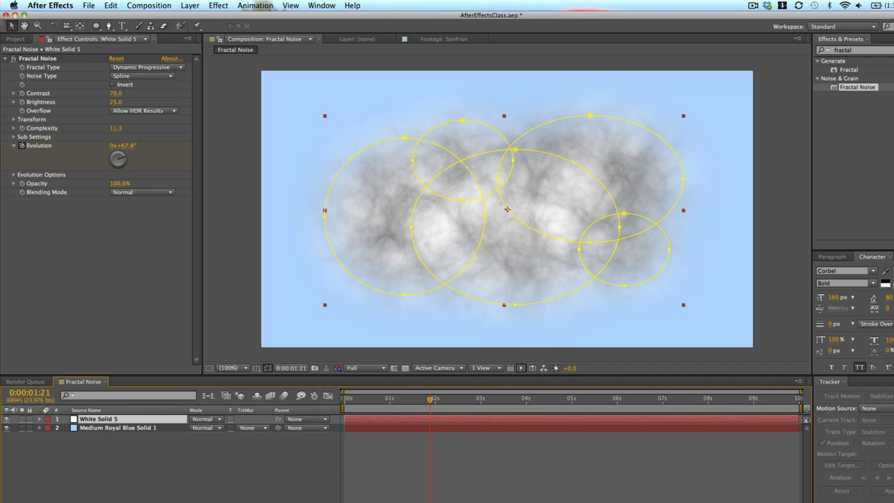
click(211, 419)
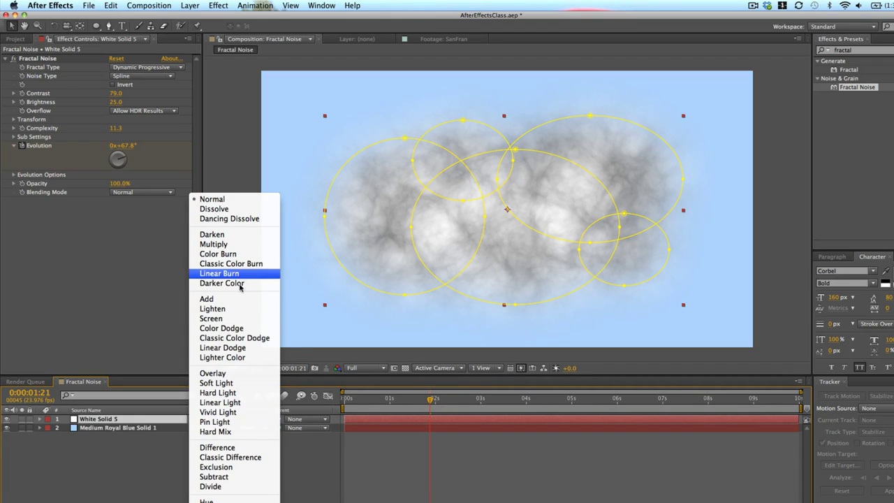
click(227, 246)
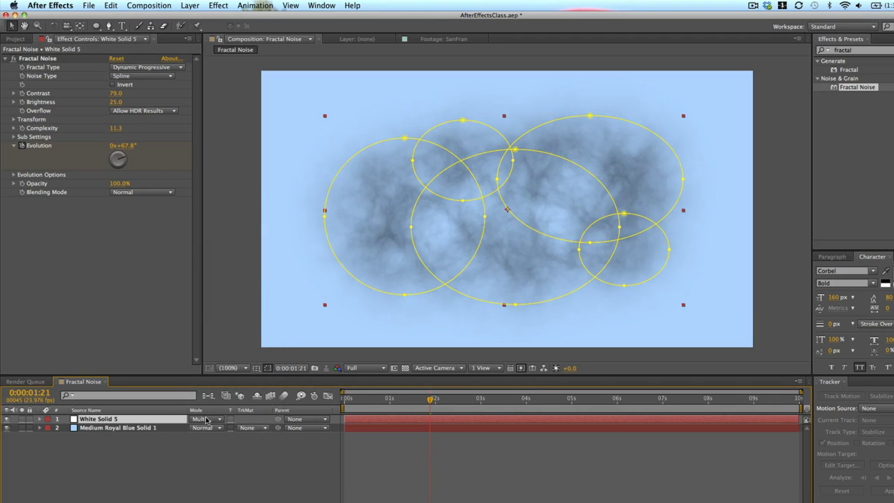
click(206, 420)
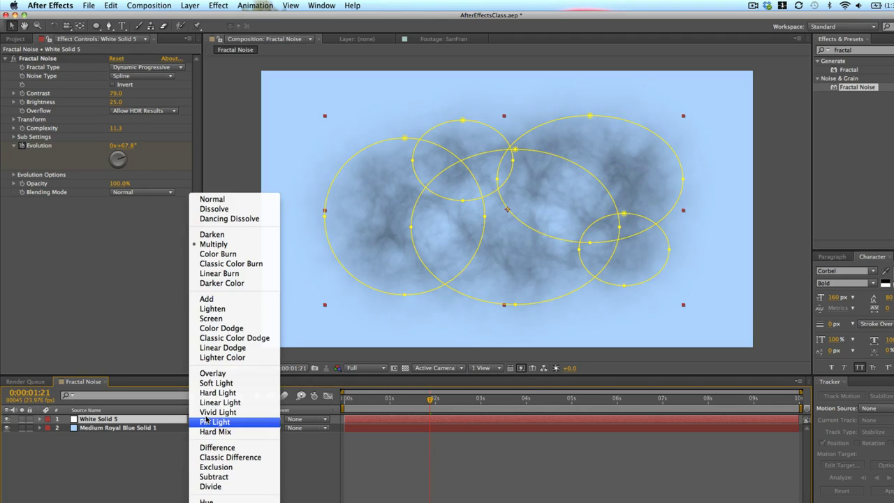
click(213, 309)
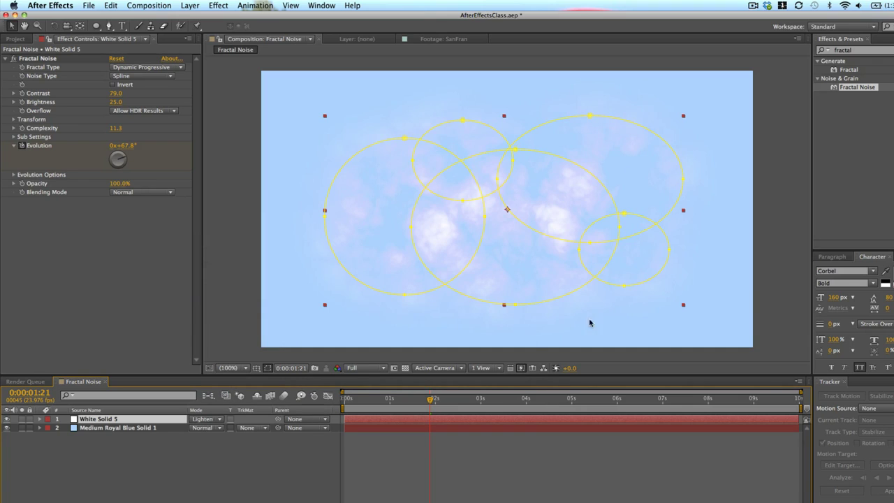
Set the white cloud layer's blending mode to Screen and nudge the cloud slightly right and down.
click(211, 420)
click(233, 319)
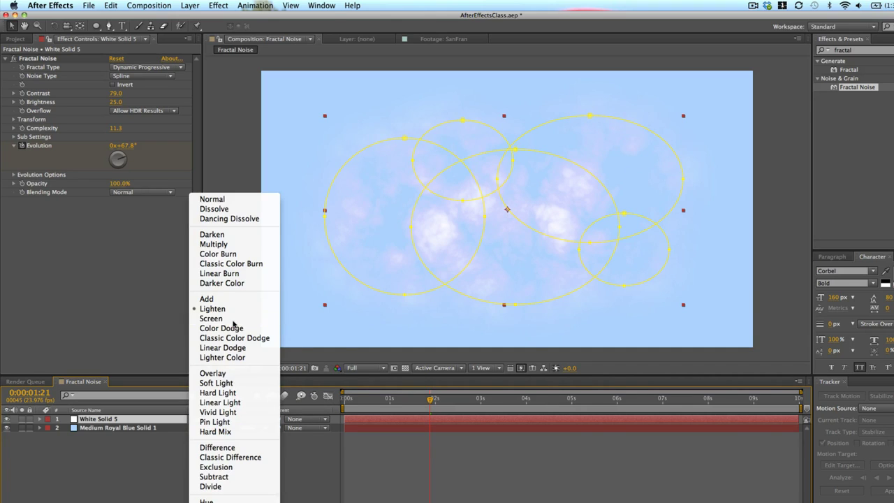
mouse_move(492, 264)
mouse_down()
mouse_move(509, 233)
mouse_move(500, 274)
mouse_up()
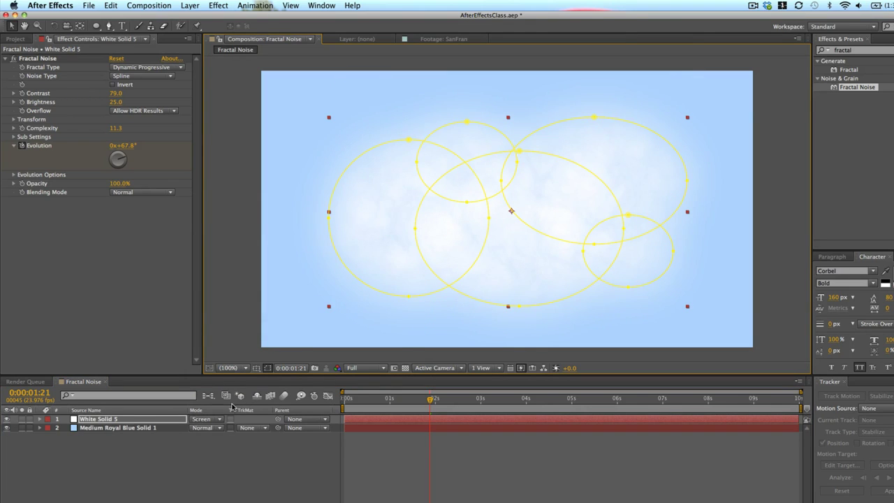
Cycle the white cloud layer through all the blending modes to compare them, stopping on Overlay.
key(Return)
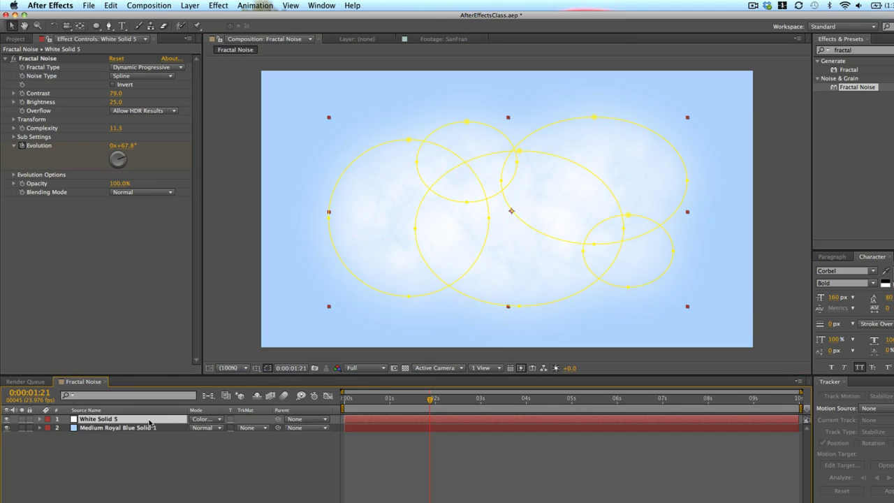
key(shift+equal)
key(shift+equal)
key(shift+equal)
key(shift+equal)
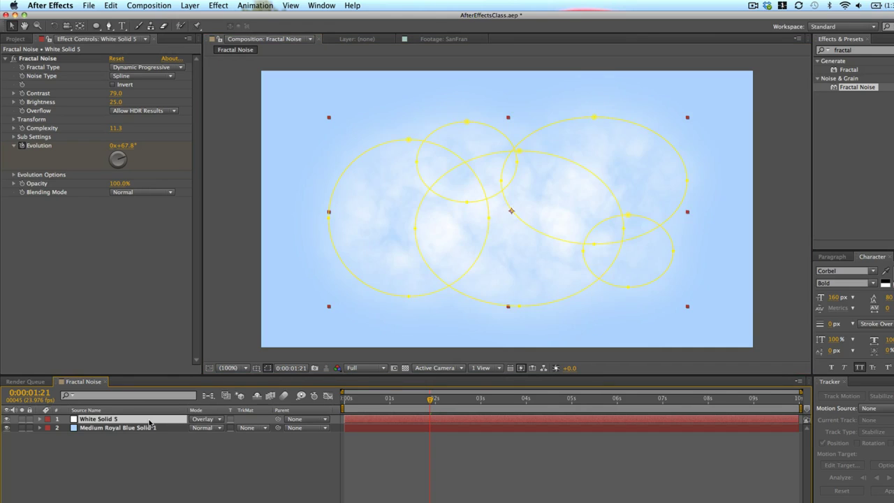
key(shift+equal)
key(shift+minus)
key(shift+equal)
key(shift+equal)
key(shift+equal)
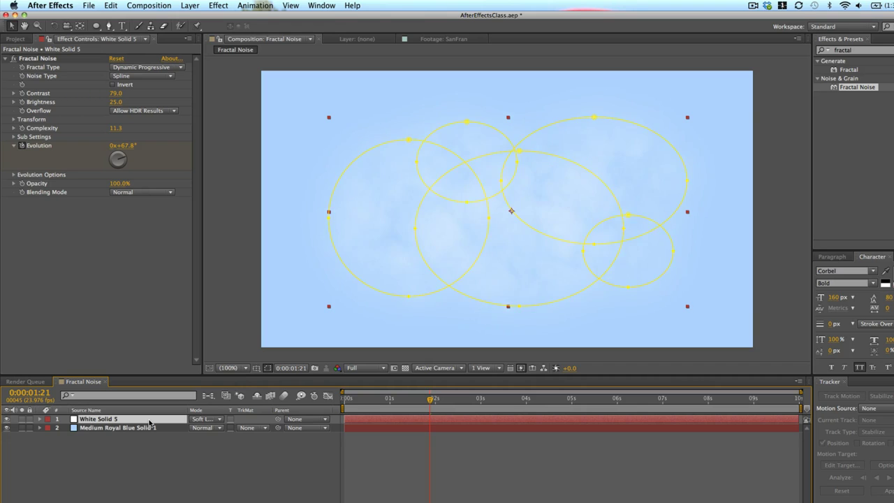
key(shift+minus)
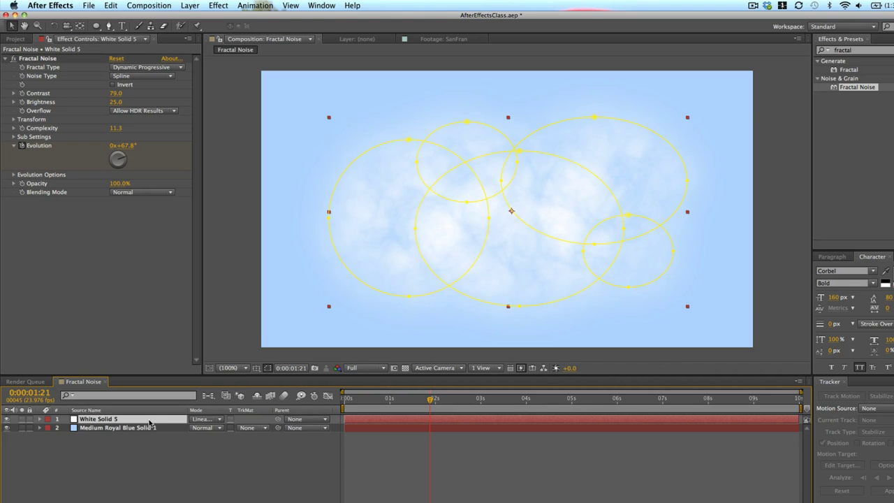
key(shift+equal)
key(shift+equal)
key(shift+equal)
key(shift+equal)
key(shift+equal)
key(shift+equal)
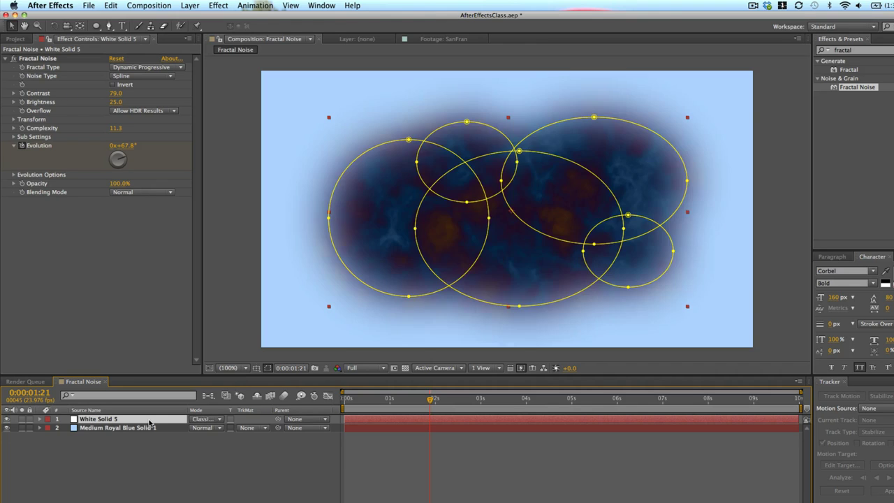
key(shift+equal)
key(shift+equal)
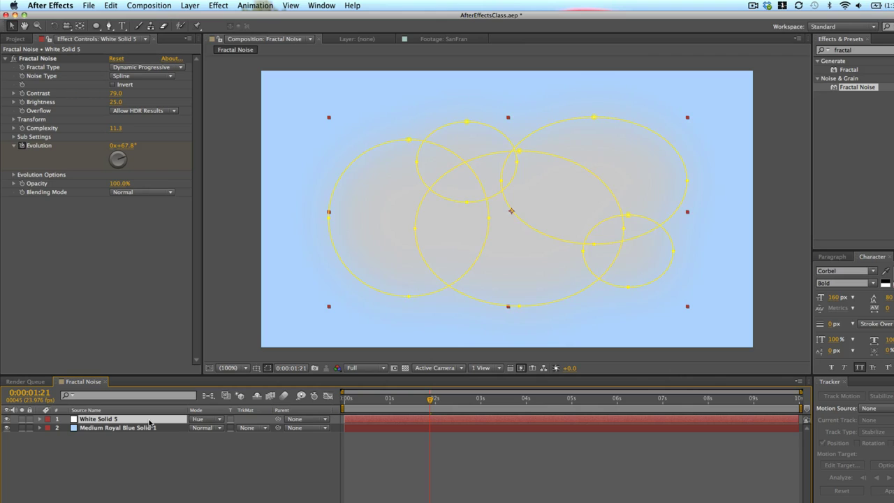
key(shift+minus)
key(shift+equal)
key(shift+equal)
key(shift+equal)
key(shift+equal)
key(shift+equal)
key(shift+equal)
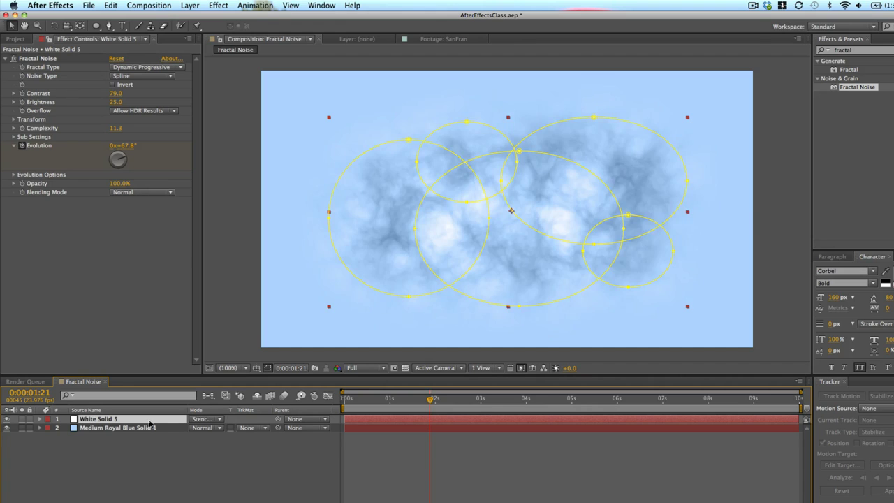
key(shift+equal)
key(shift+equal)
key(shift+equal)
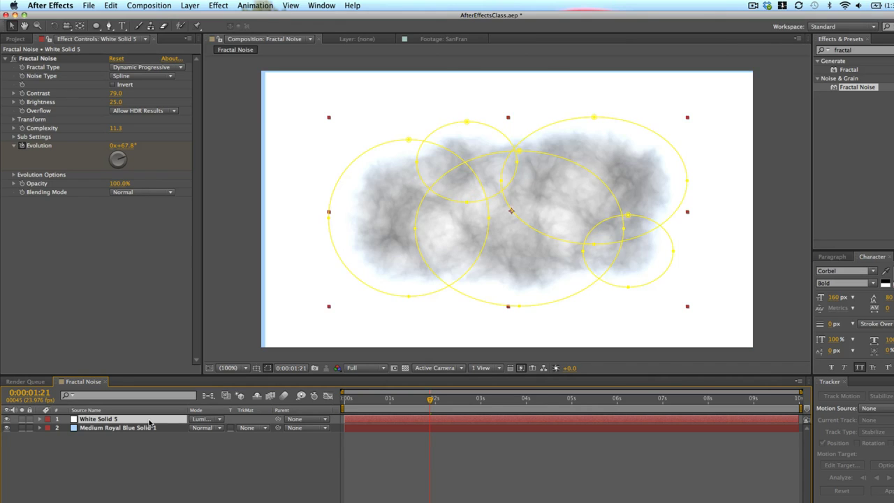
key(shift+equal)
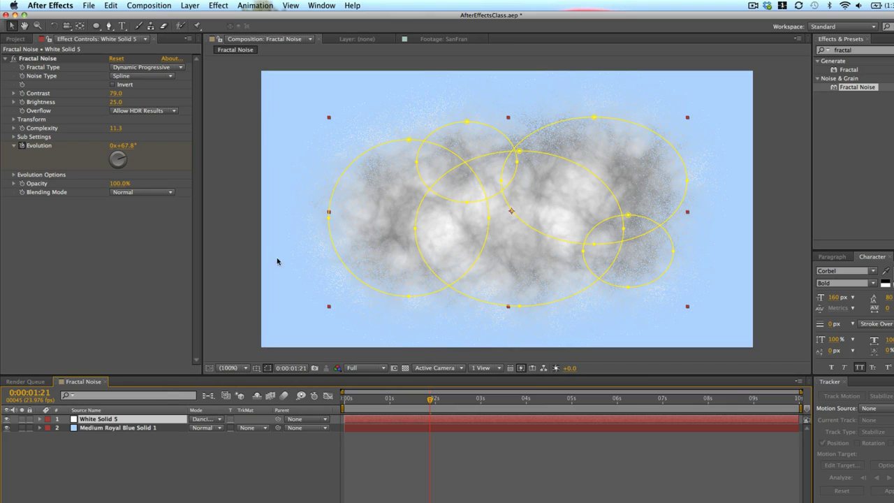
key(shift+equal)
key(shift+equal)
key(shift+equal)
key(shift+equal)
key(shift+equal)
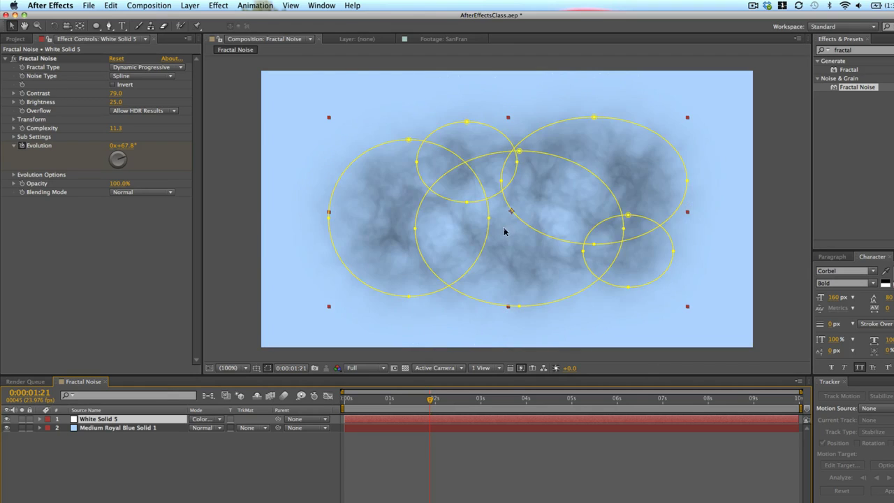
key(shift+equal)
key(shift+equal)
key(shift+equal)
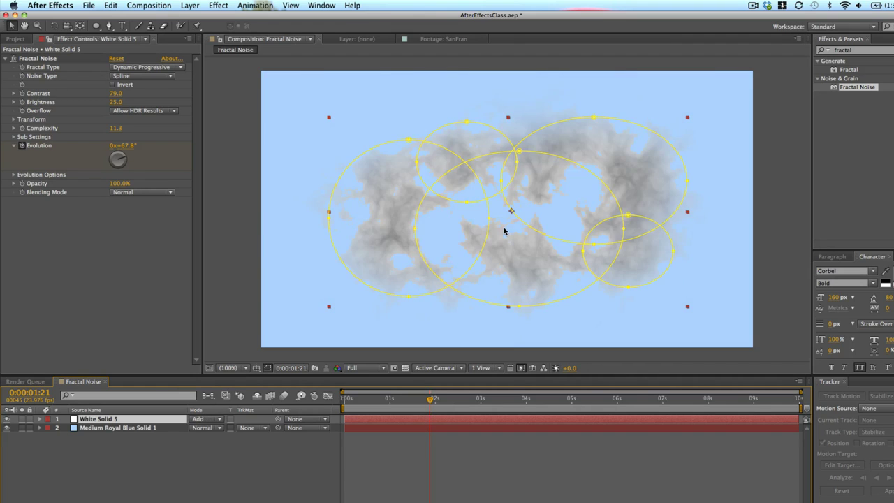
key(shift+equal)
key(shift+equal)
key(shift+equal)
key(shift+equal)
key(shift+equal)
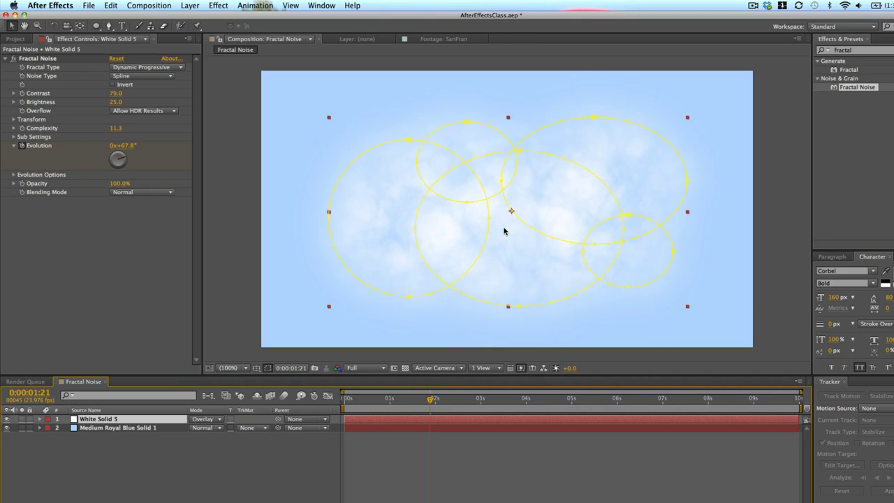
click(510, 450)
click(487, 160)
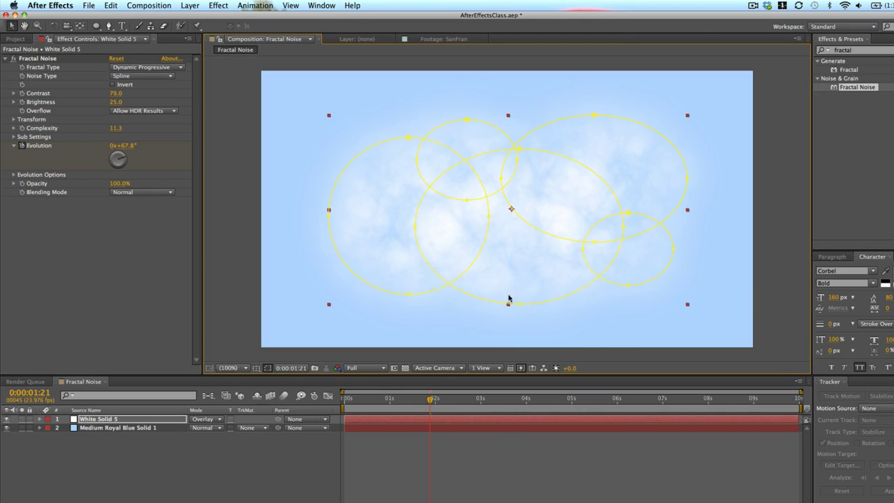
Change the sky solid's color to a deeper blue (5088C6) in its Solid Settings.
double_click(391, 429)
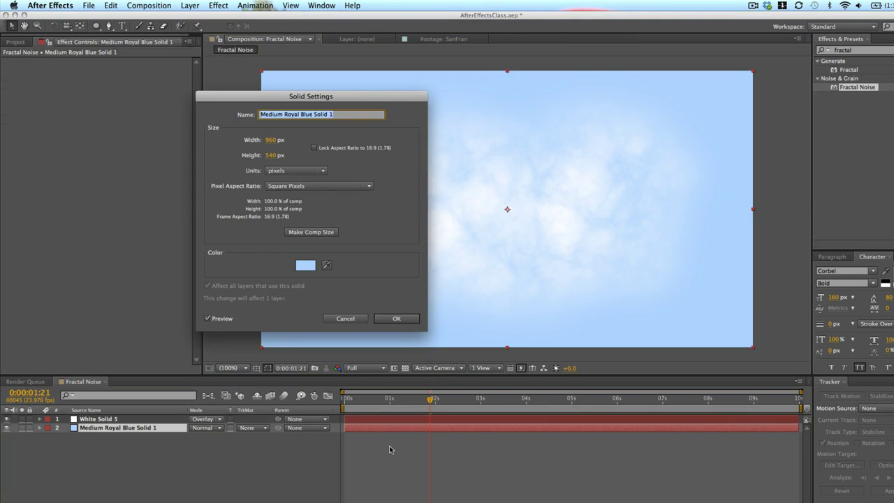
click(305, 264)
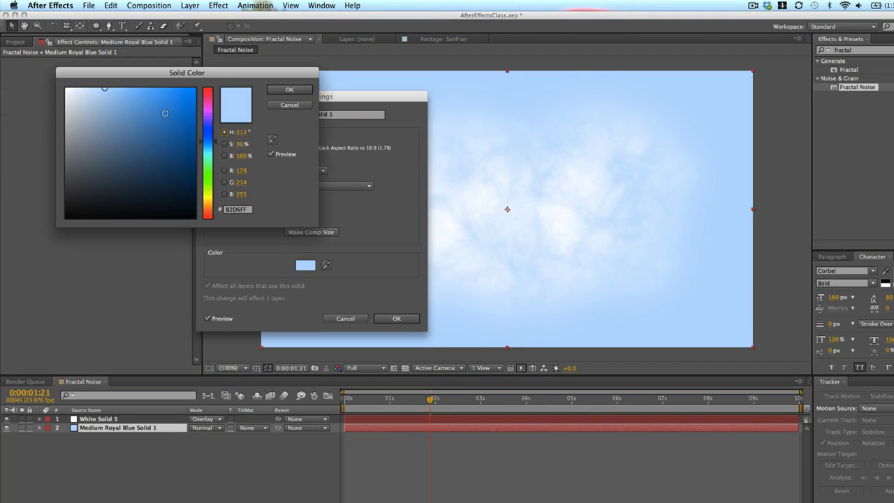
mouse_move(165, 113)
mouse_down()
mouse_move(145, 99)
mouse_move(142, 117)
mouse_up()
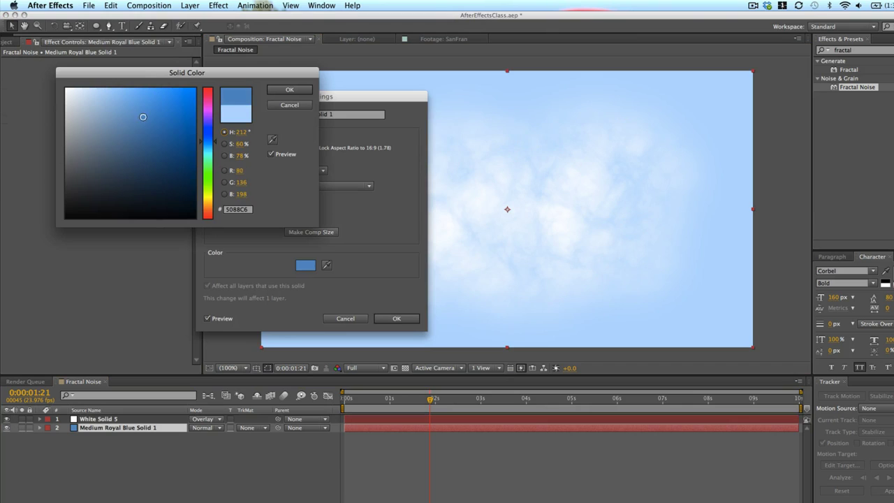
click(308, 89)
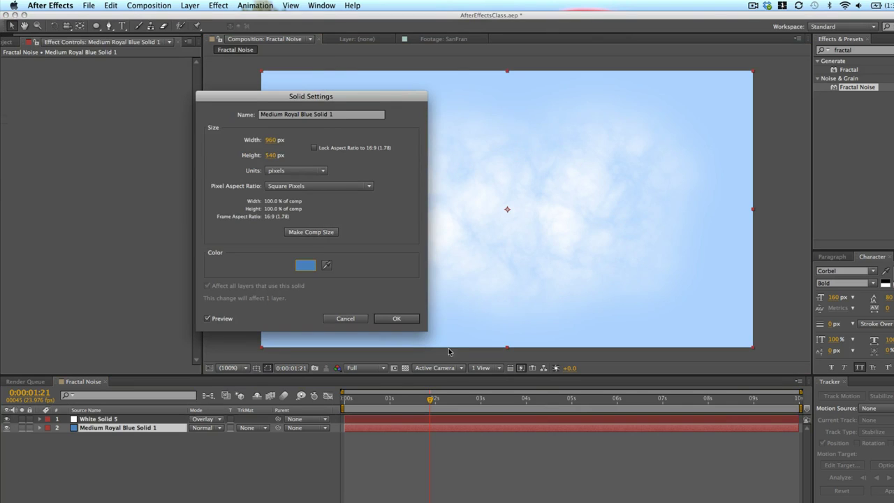
click(414, 317)
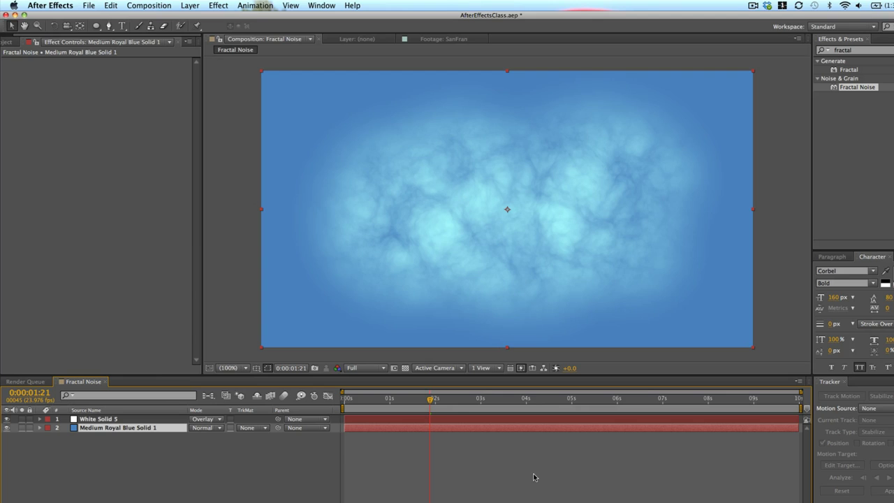
Step the white cloud layer's blending mode back to Screen, deselect the layer, and preview the cloud animation.
click(383, 419)
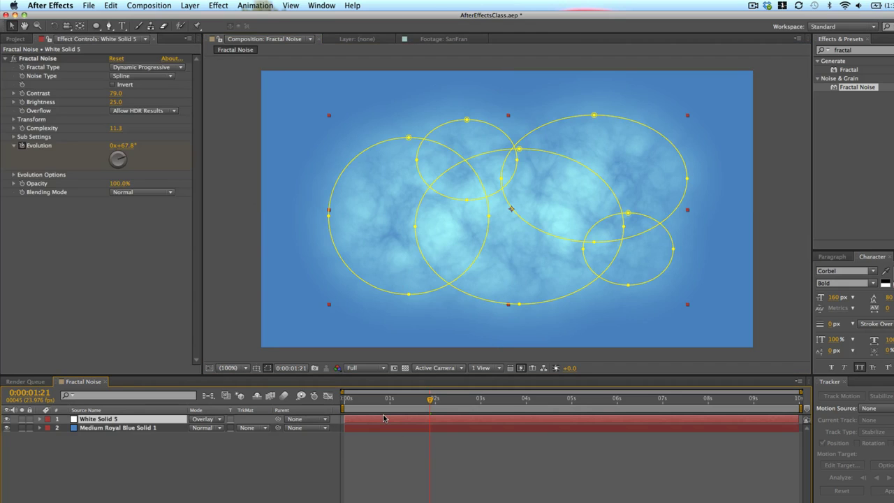
key(shift+minus)
key(shift+minus)
key(shift+minus)
key(shift+minus)
key(shift+minus)
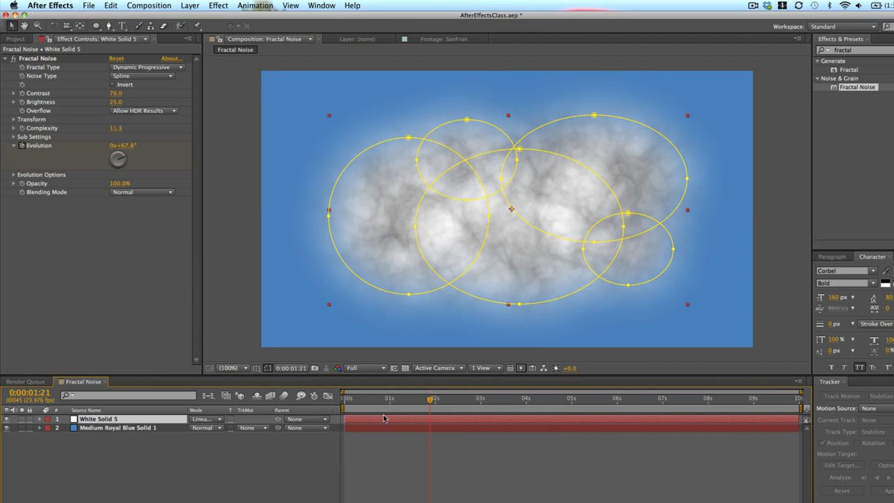
key(shift+minus)
key(shift+minus)
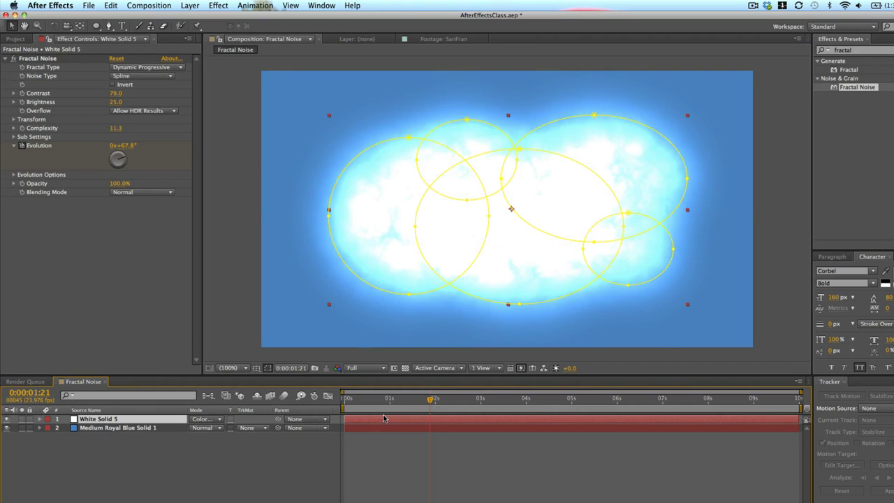
key(shift+minus)
key(shift+minus)
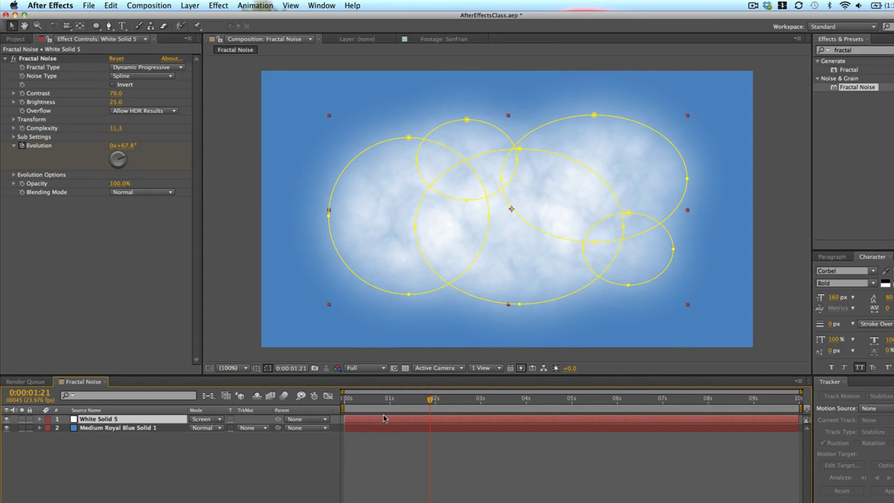
key(shift+equal)
click(456, 484)
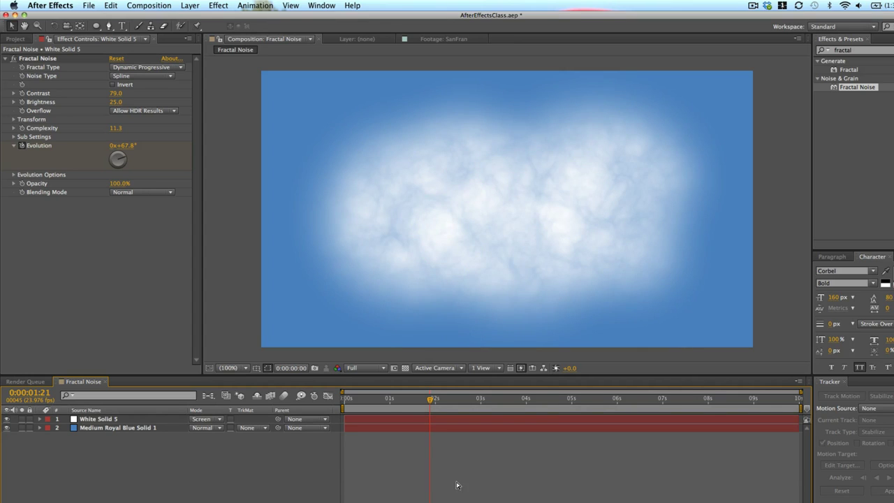
key(KP_0)
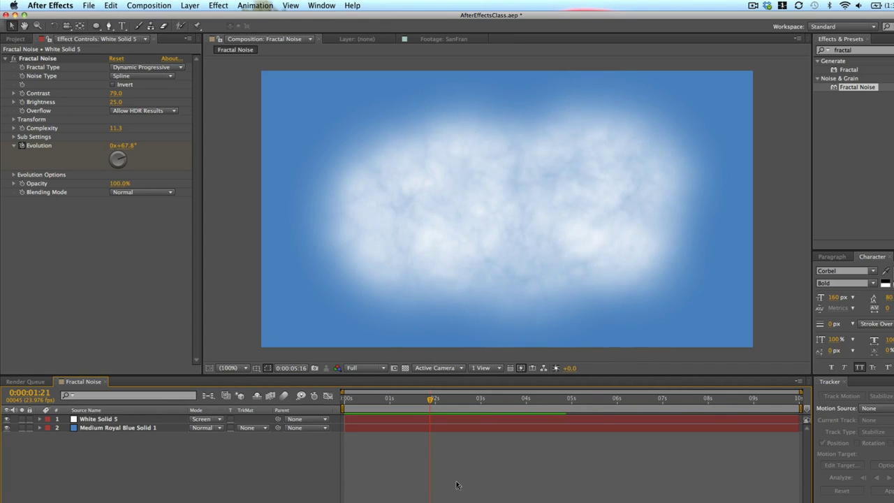